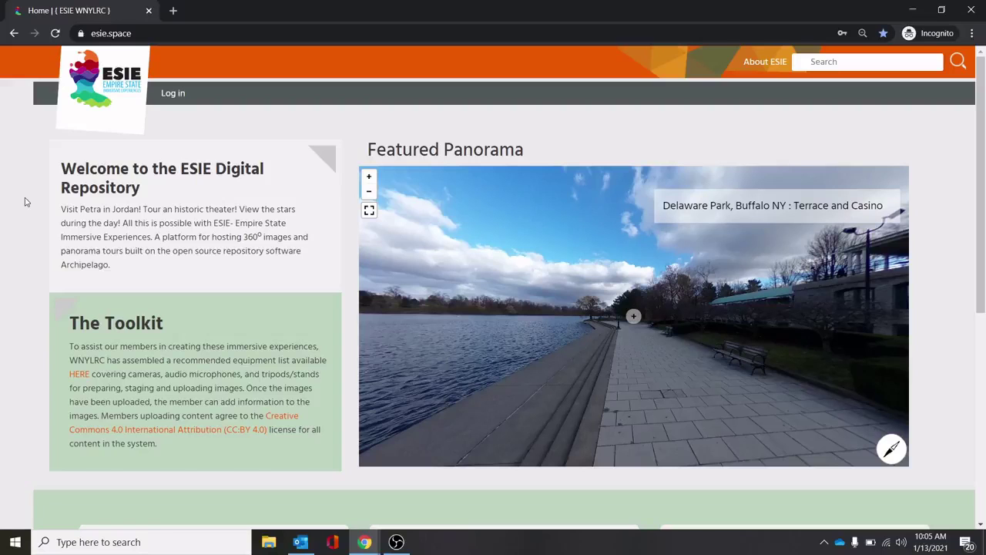
- Look around the featured Delaware Park panorama on the home page from several viewing directions
left_click_drag(768, 288, 962, 229)
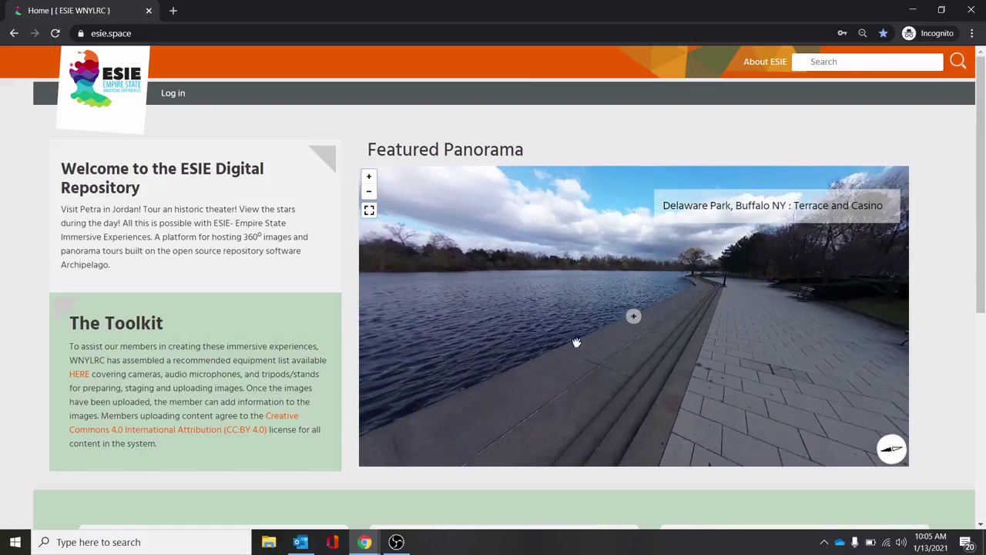
left_click_drag(577, 342, 722, 326)
left_click_drag(554, 276, 758, 344)
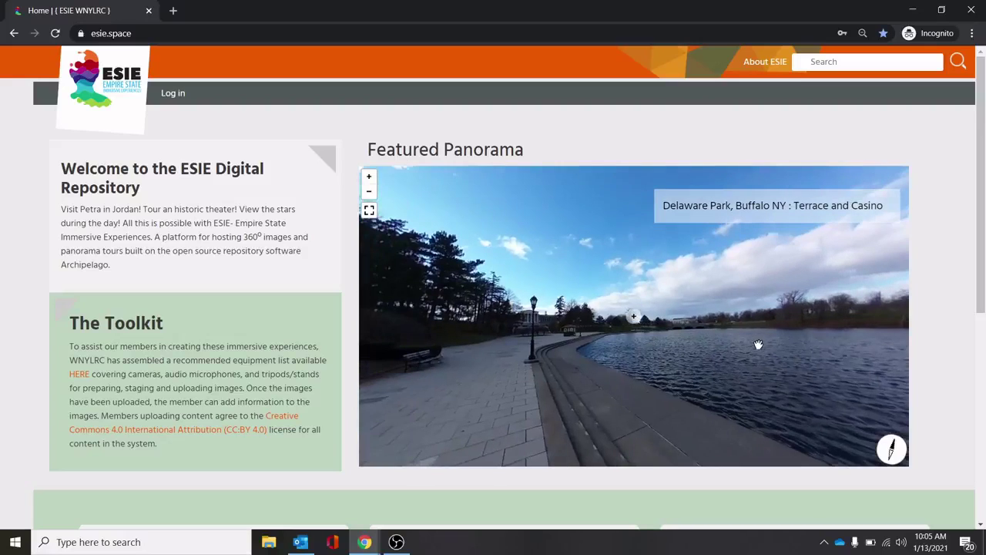
left_click_drag(536, 312, 682, 279)
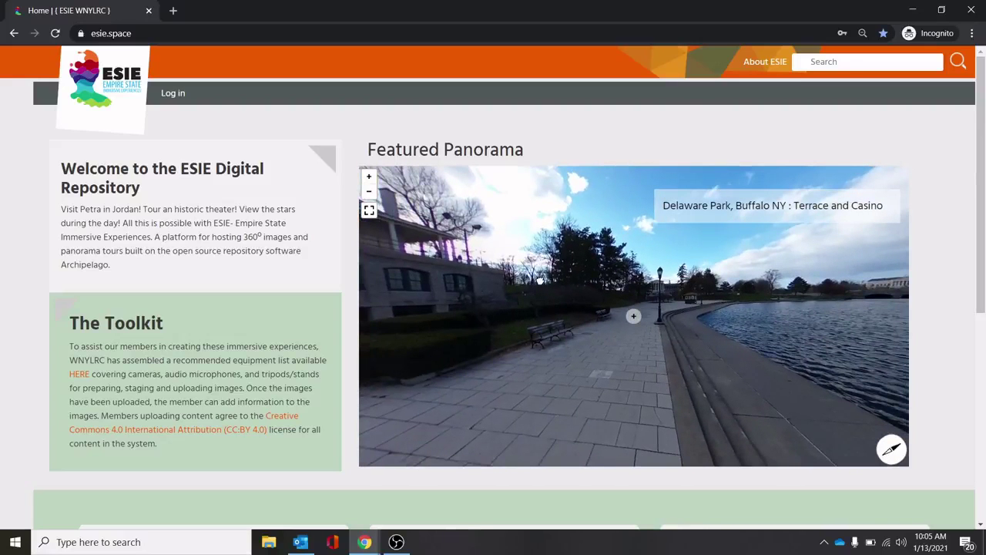
left_click_drag(542, 279, 510, 330)
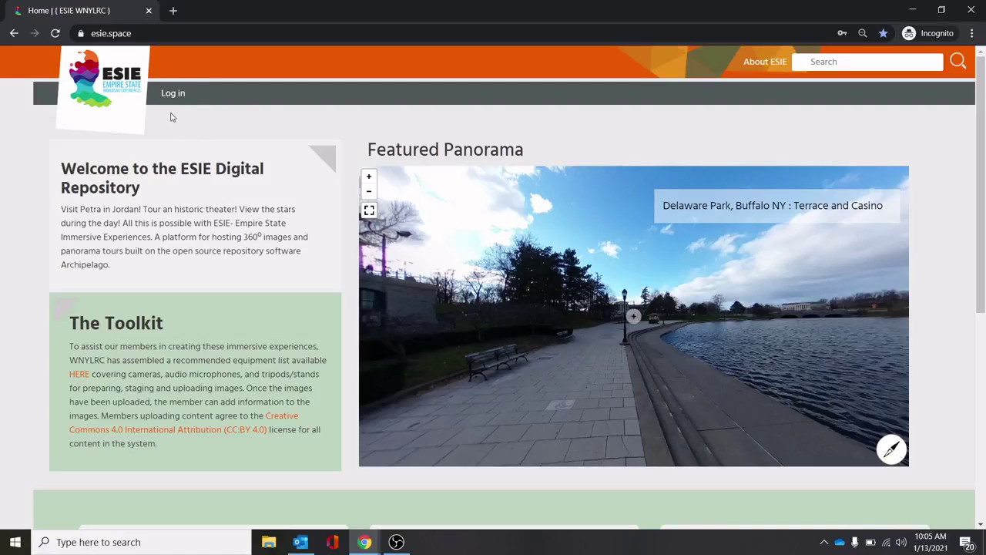
- Open the new account registration form and review its fields, from the email address to the time zone setting
scroll(175, 108, "down", 5)
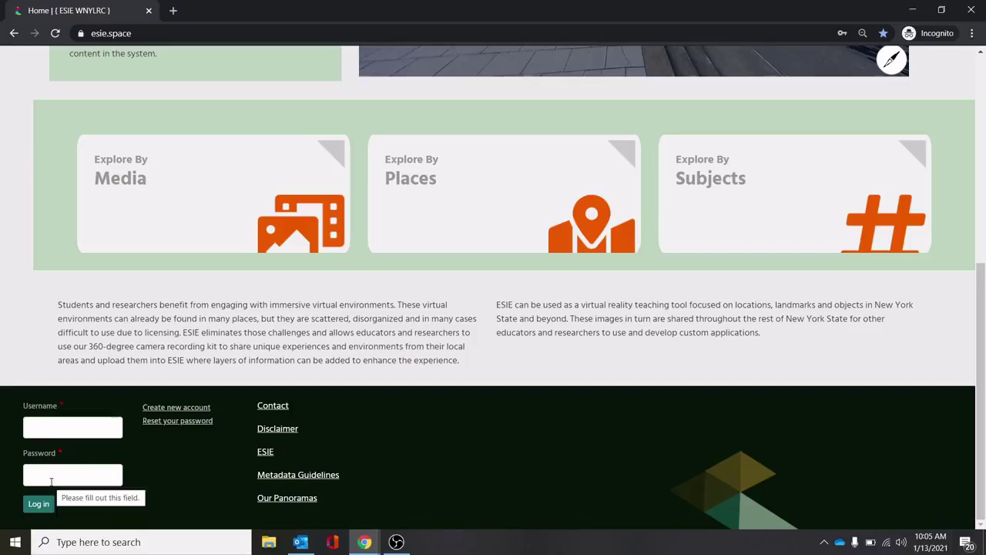
left_click(171, 408)
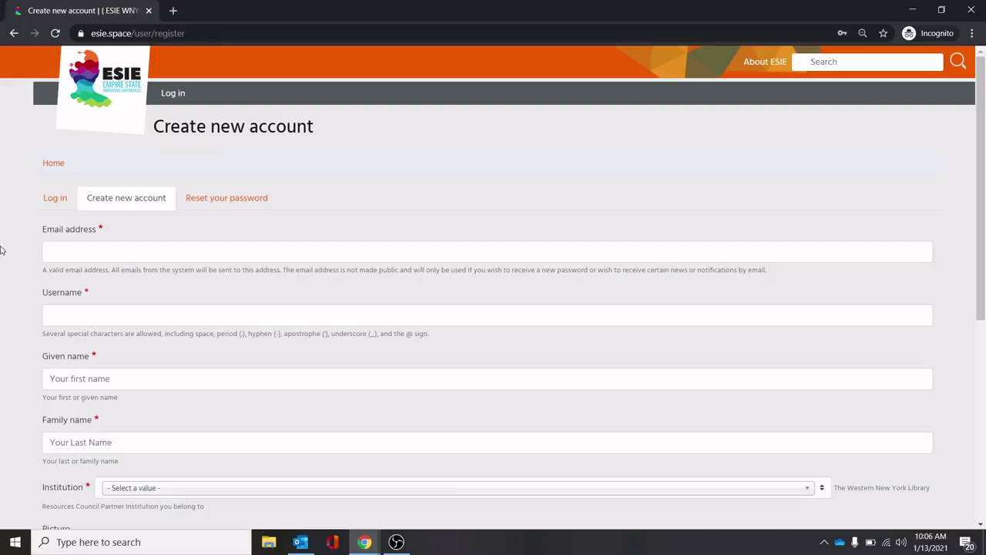
scroll(2, 164, "down", 2)
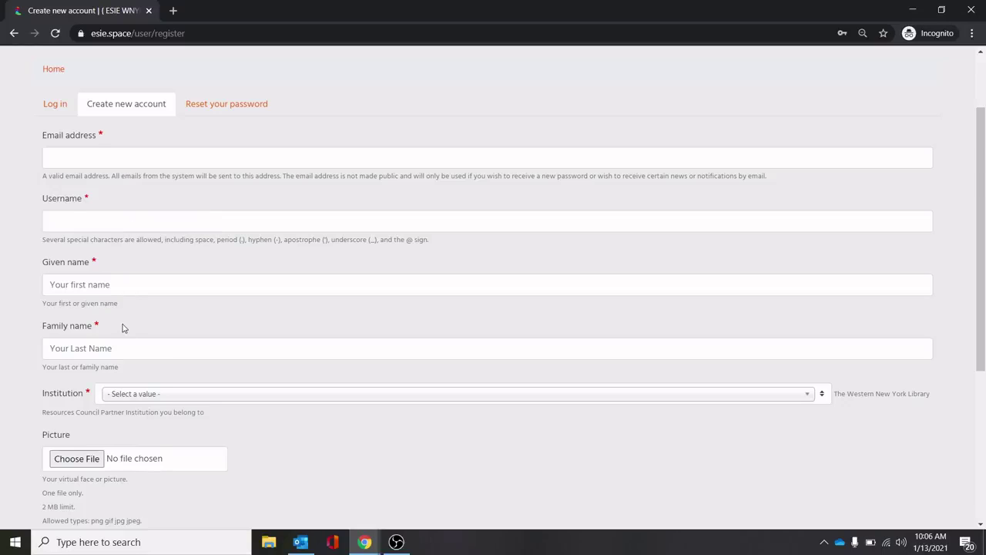
scroll(121, 326, "down", 2)
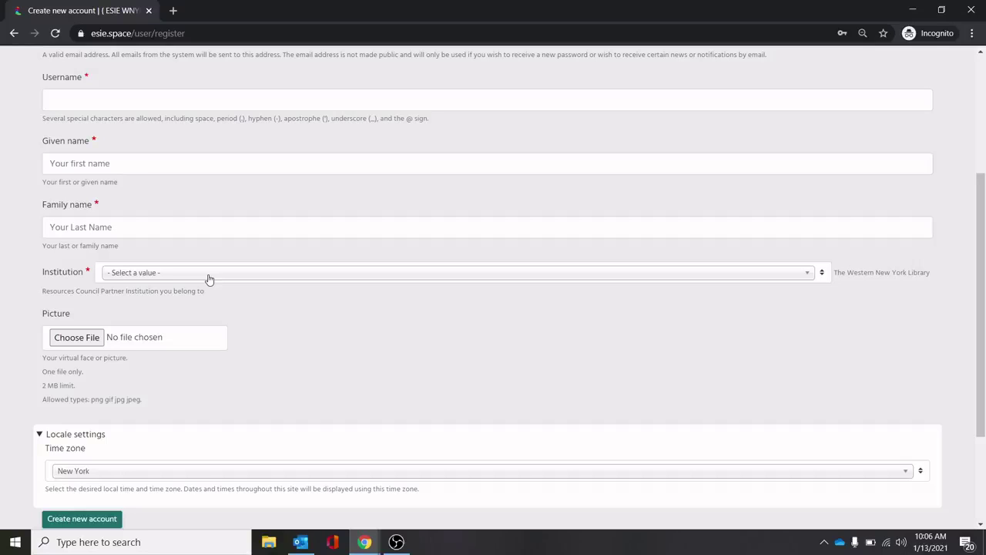
scroll(160, 339, "down", 1)
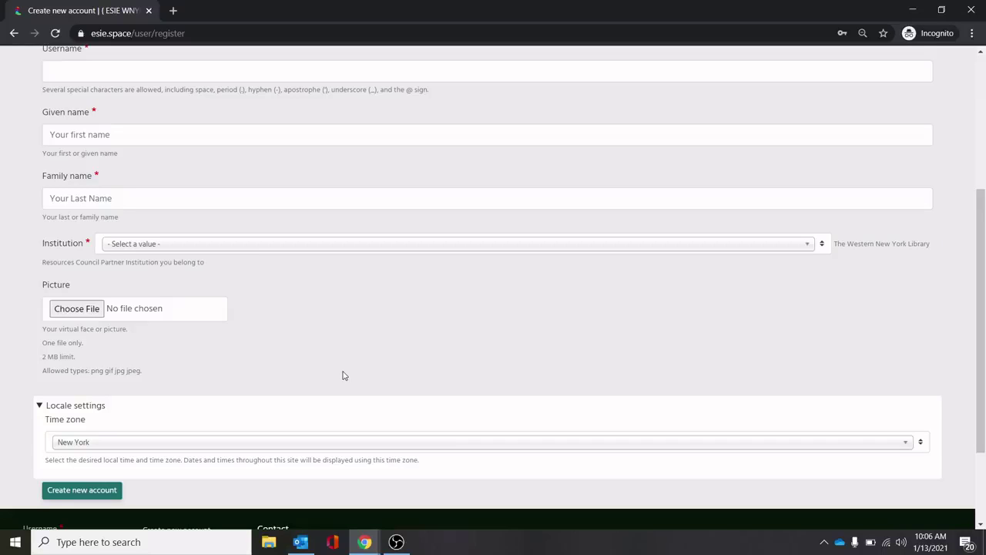
scroll(337, 309, "down", 2)
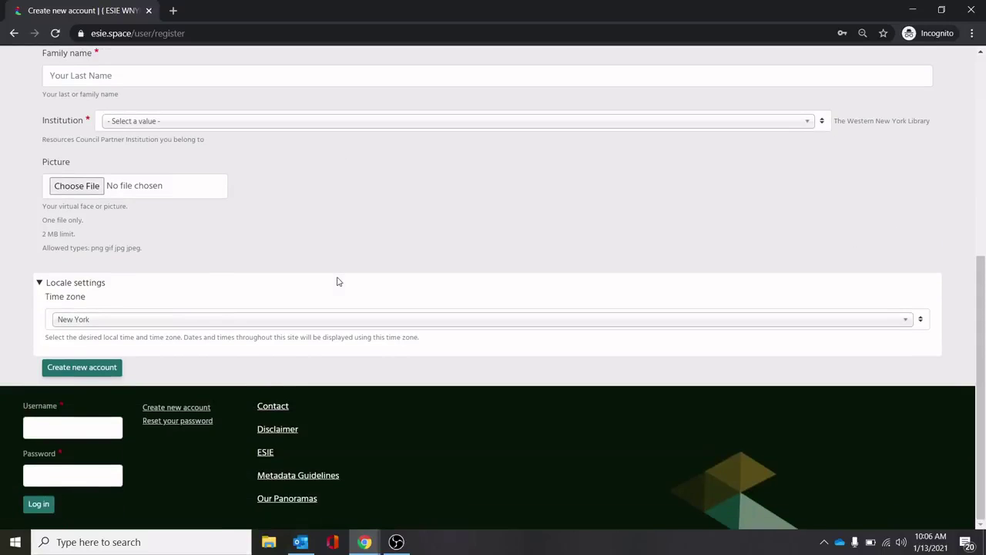
- Log in with the saved demo username and password, and view the account's profile
left_click(61, 425)
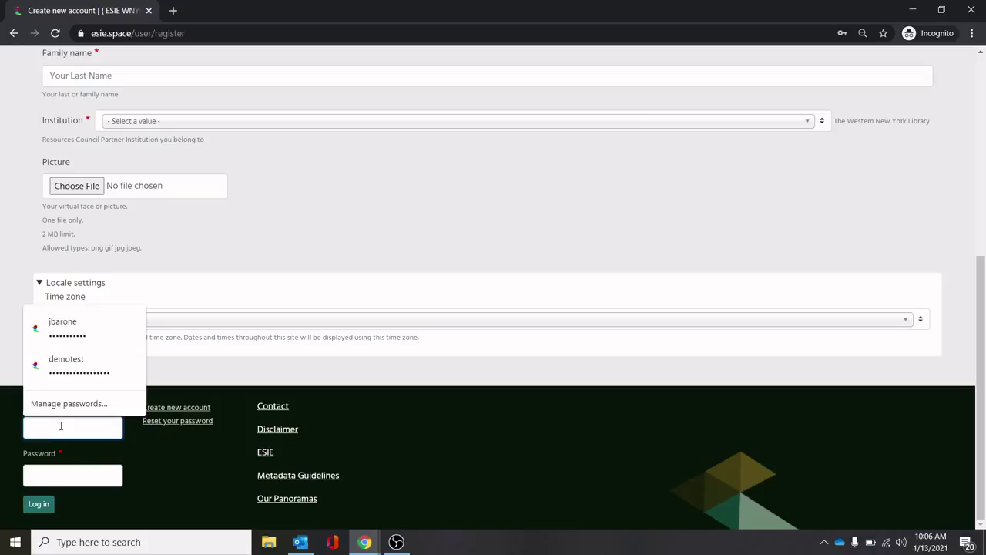
left_click(67, 380)
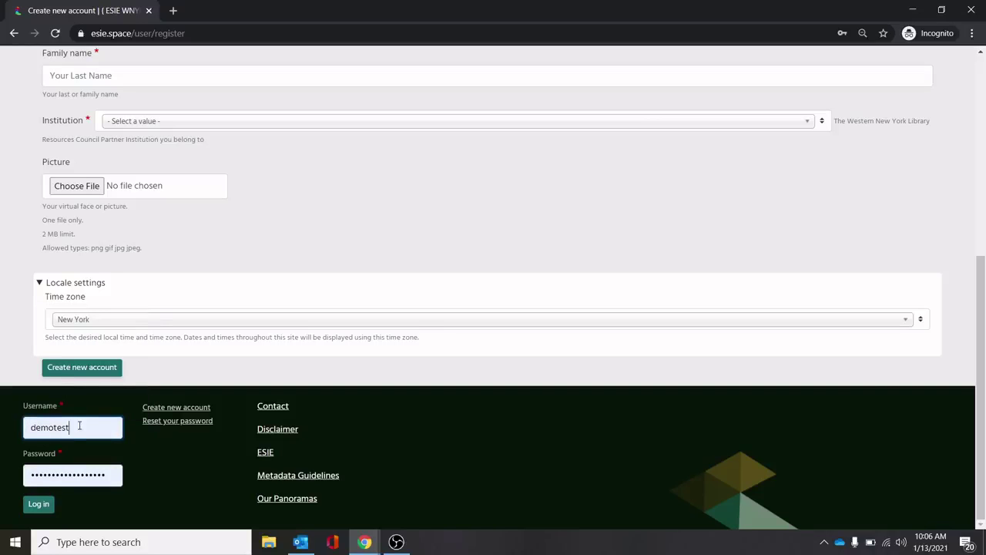
left_click(39, 505)
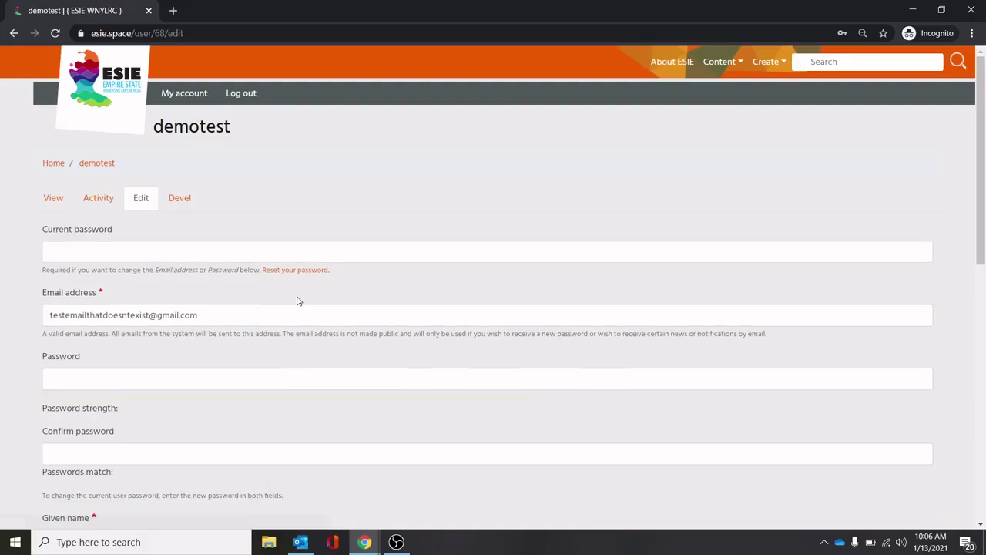
left_click(60, 199)
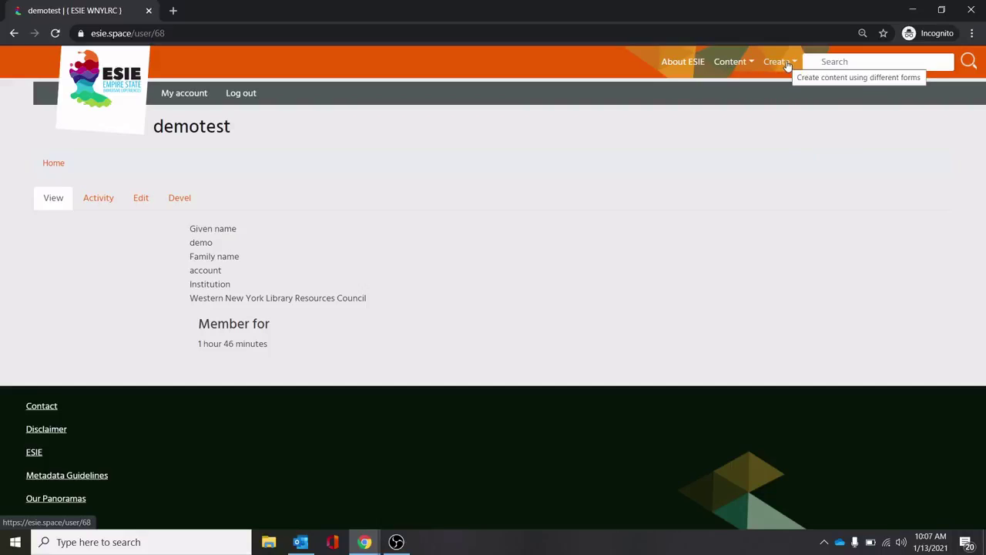
- Check the available content listings and open the form for creating a new panorama
left_click(749, 67)
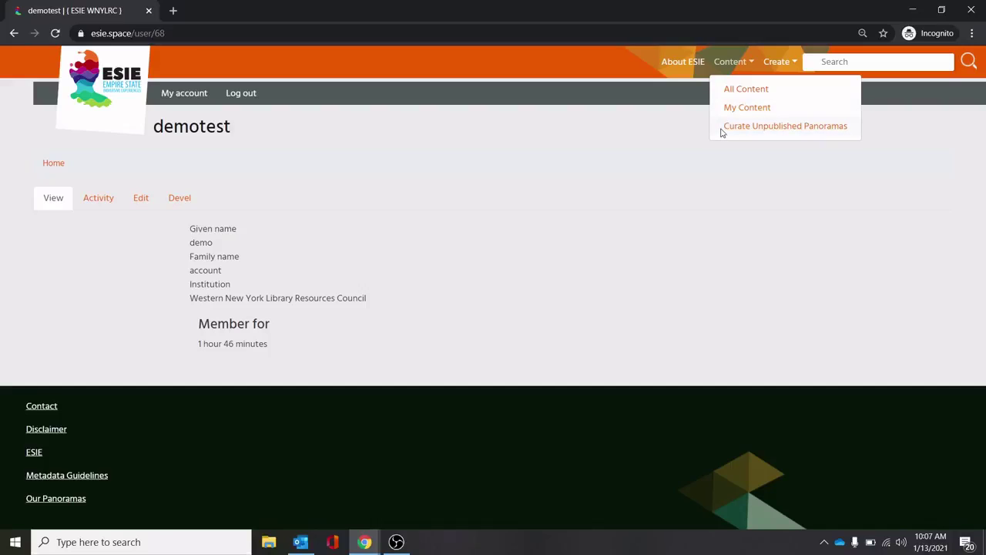
left_click(612, 161)
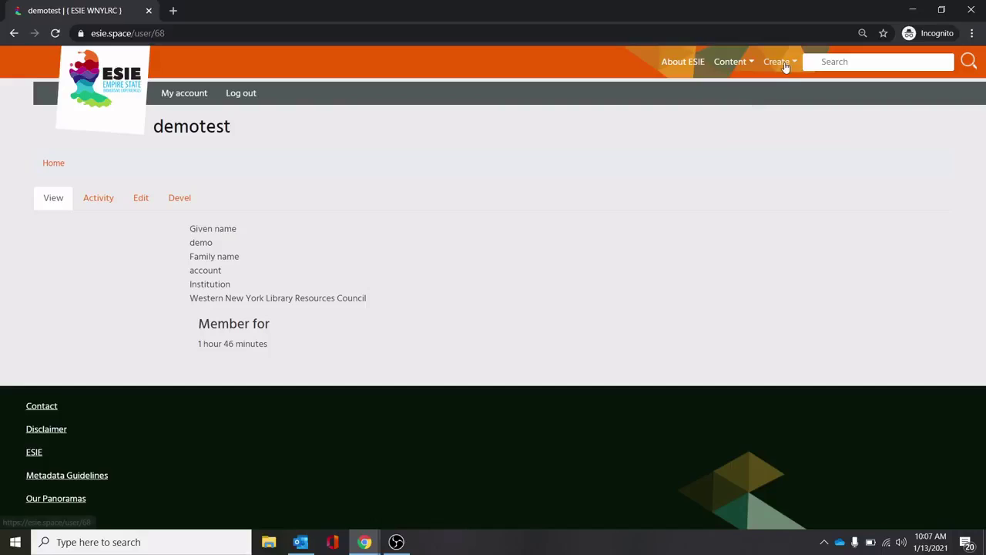
left_click(785, 67)
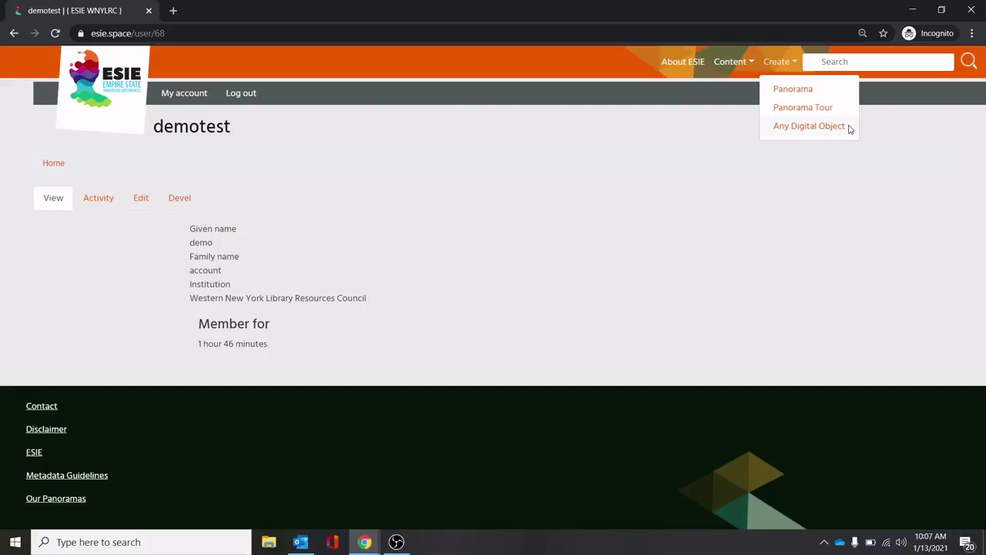
left_click(790, 91)
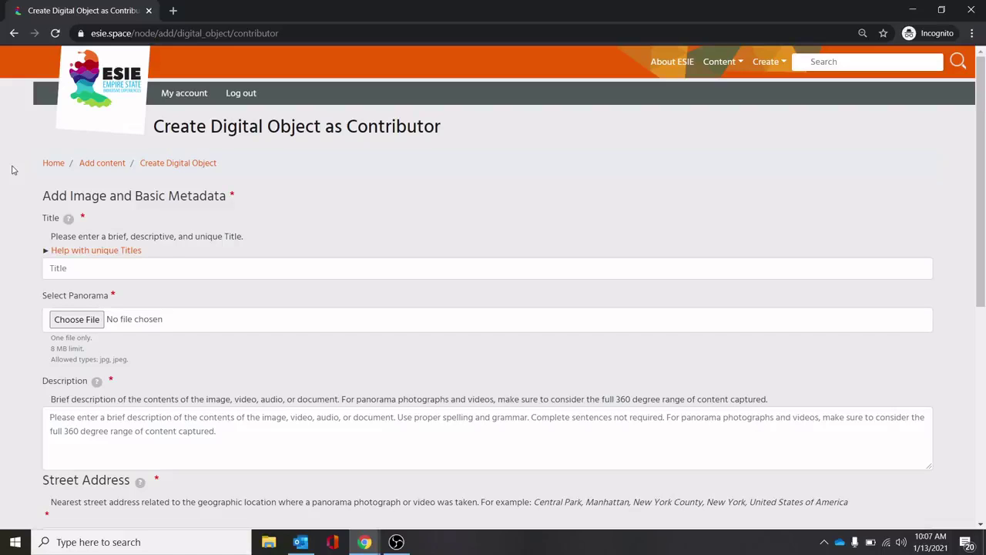
- Browse to the 360 images folder on the Desktop as the panorama file source, and leave without choosing a file
scroll(11, 170, "down", 2)
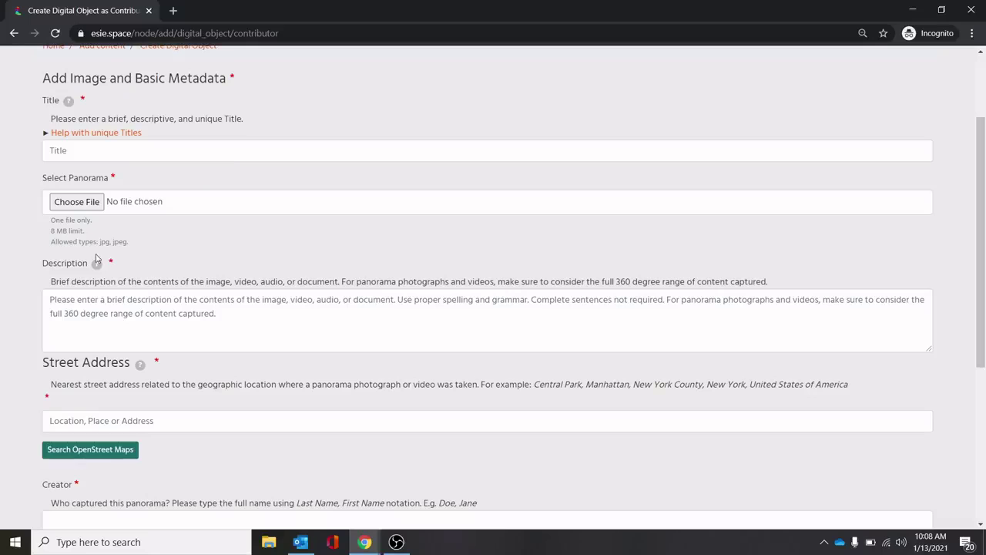
left_click(87, 210)
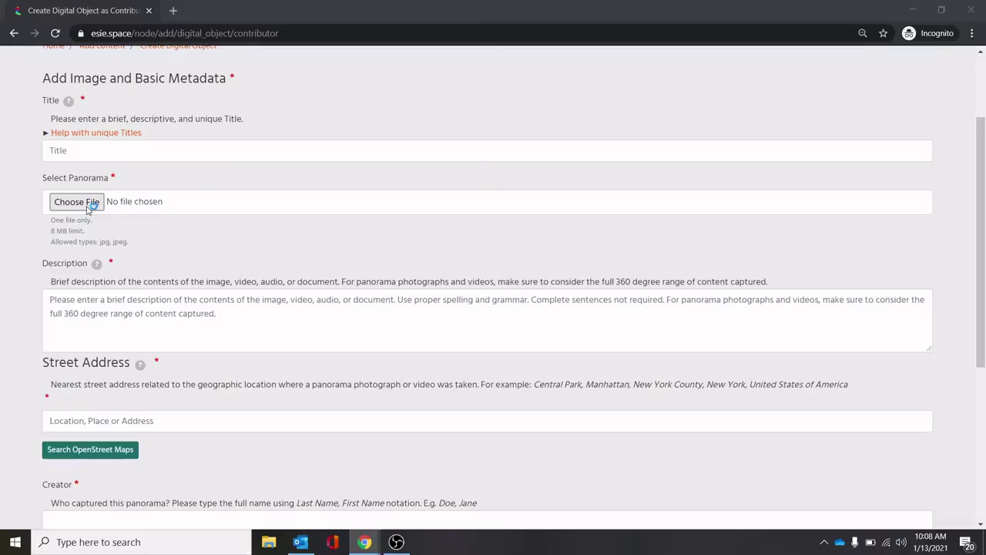
scroll(98, 156, "up", 3)
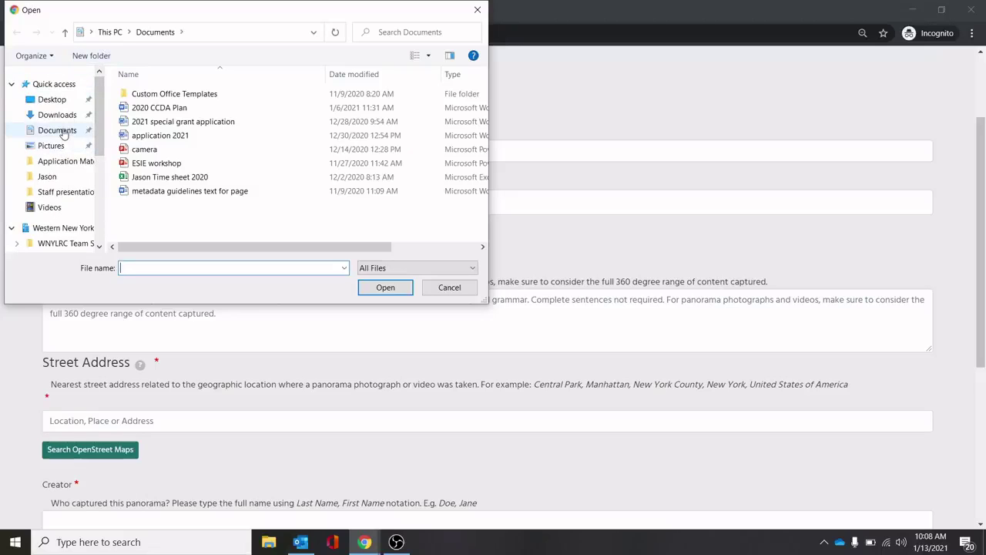
left_click(54, 99)
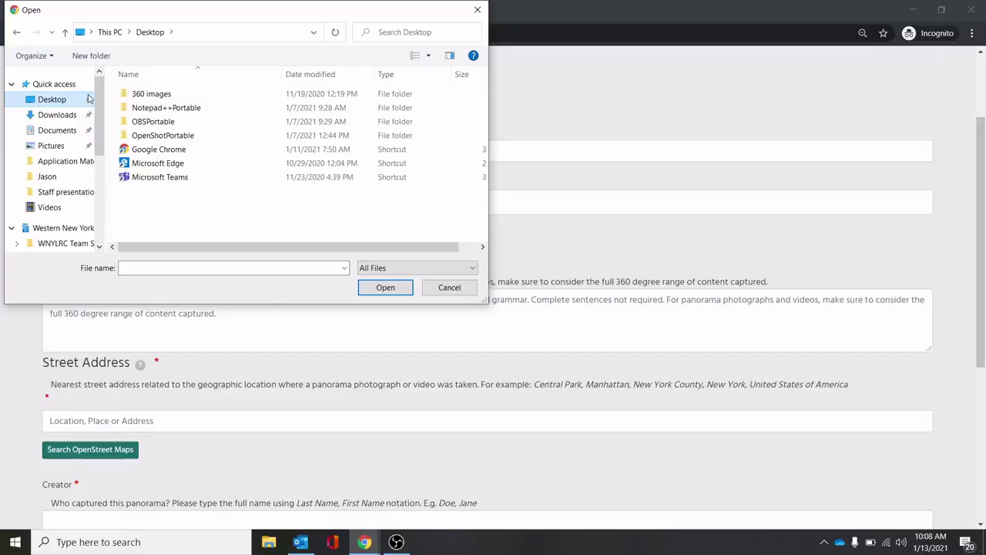
double_click(151, 94)
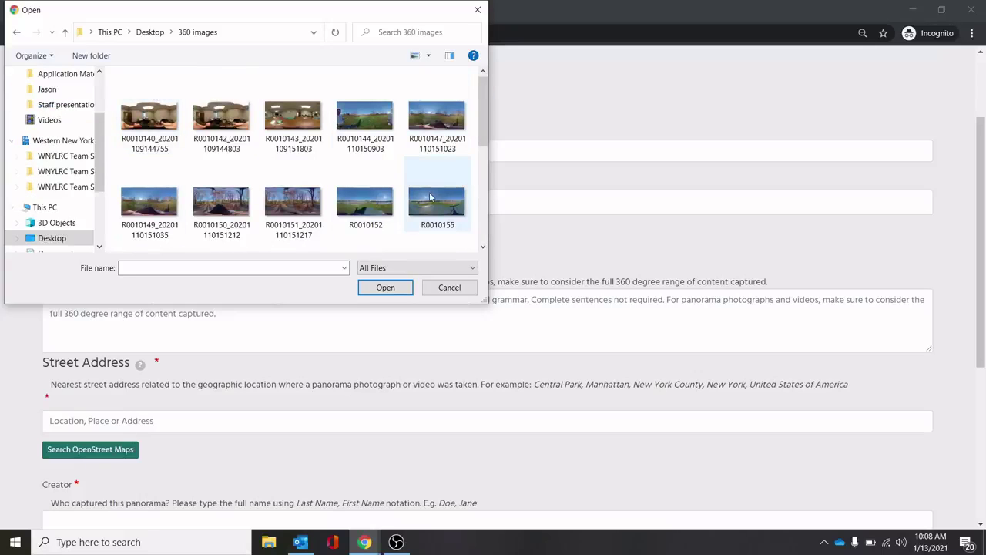
left_click(447, 288)
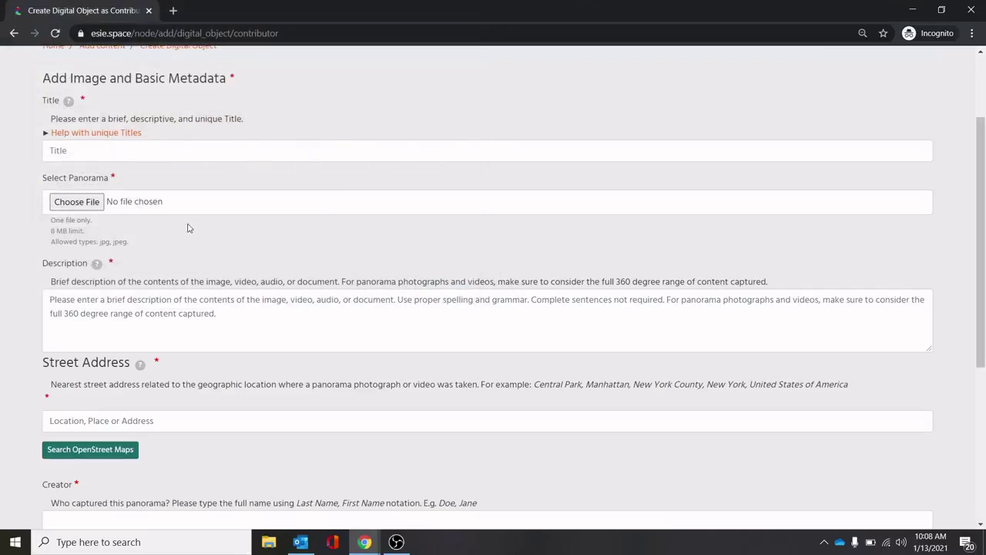
- Fill the Street Address field with the saved address suggestion and search OpenStreetMap for it
scroll(223, 218, "down", 1)
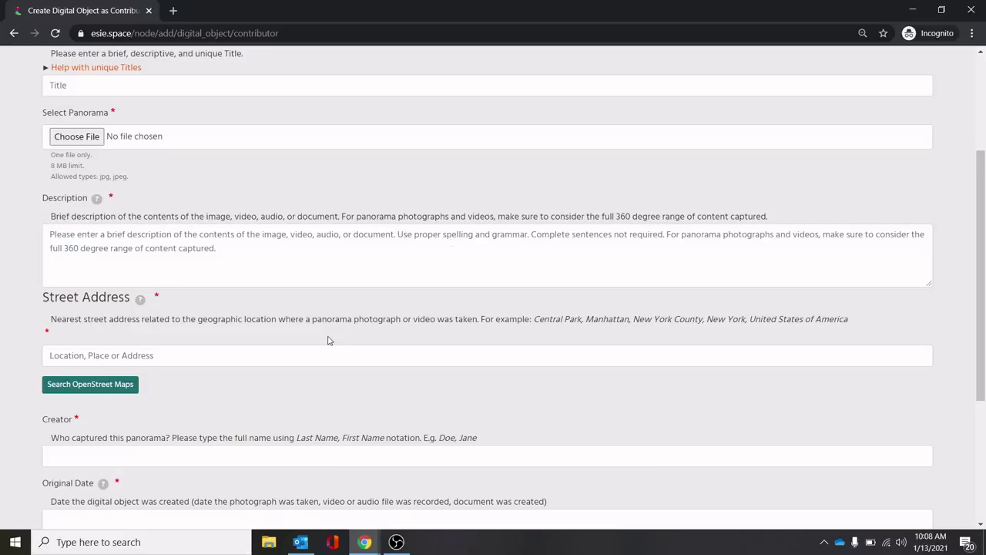
scroll(330, 342, "down", 1)
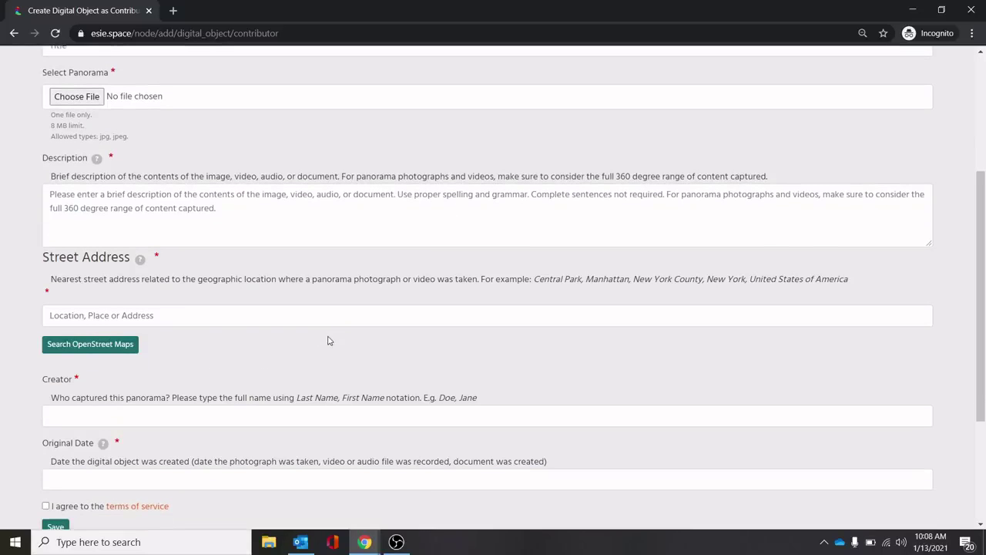
left_click(239, 315)
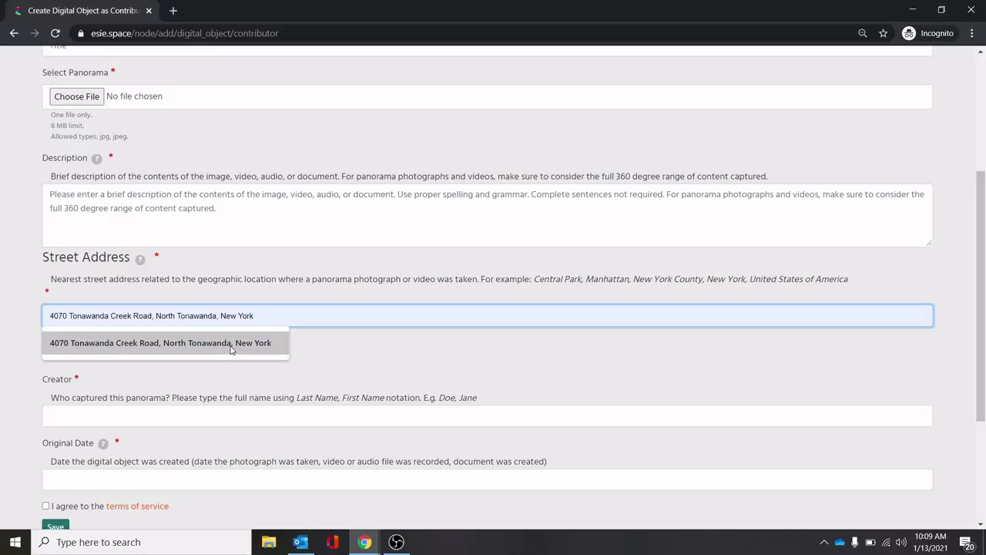
left_click(230, 348)
left_click(108, 350)
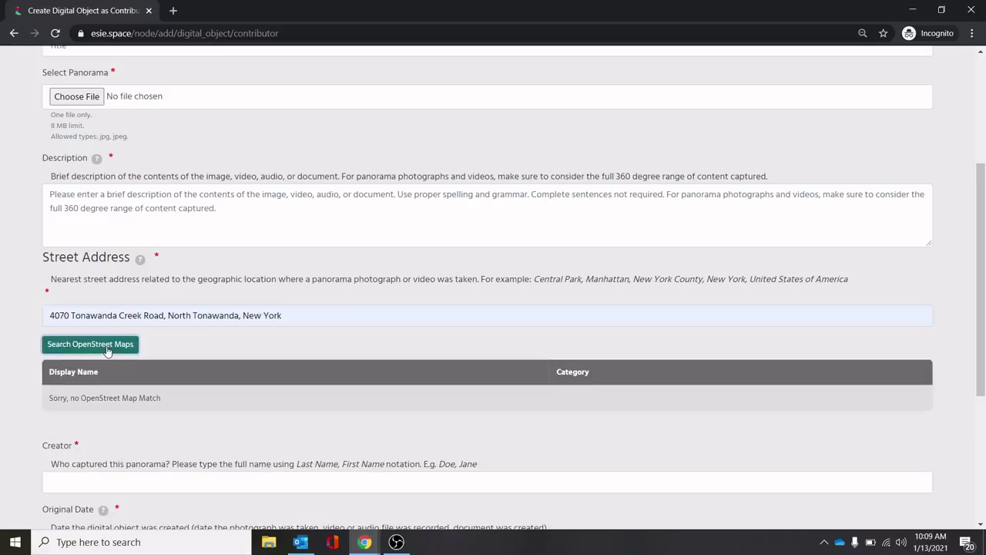
- Search OpenStreetMap for "TOnawanda NY" in place of the street address, and clear the address field
left_click(281, 315)
left_click_drag(281, 315, 28, 295)
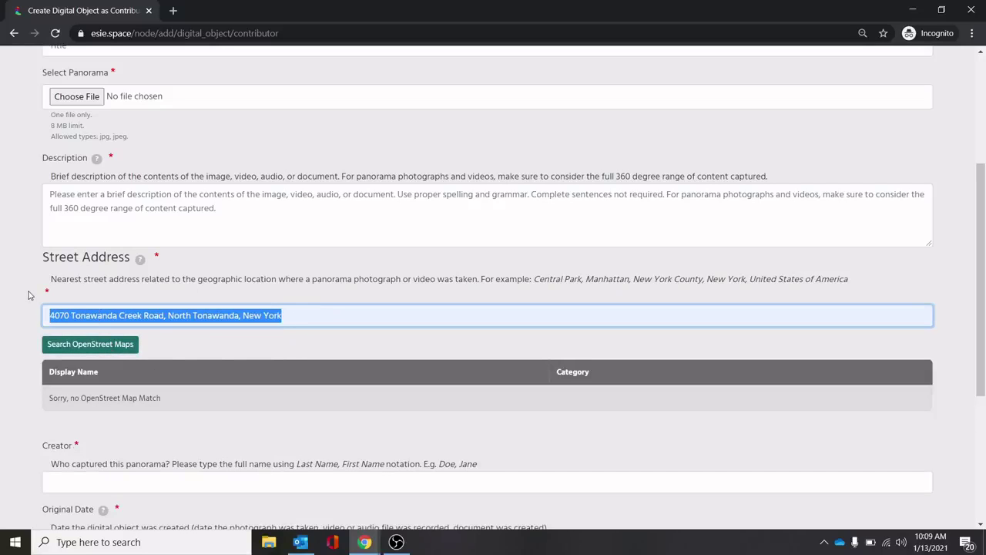
type("TOnawanda")
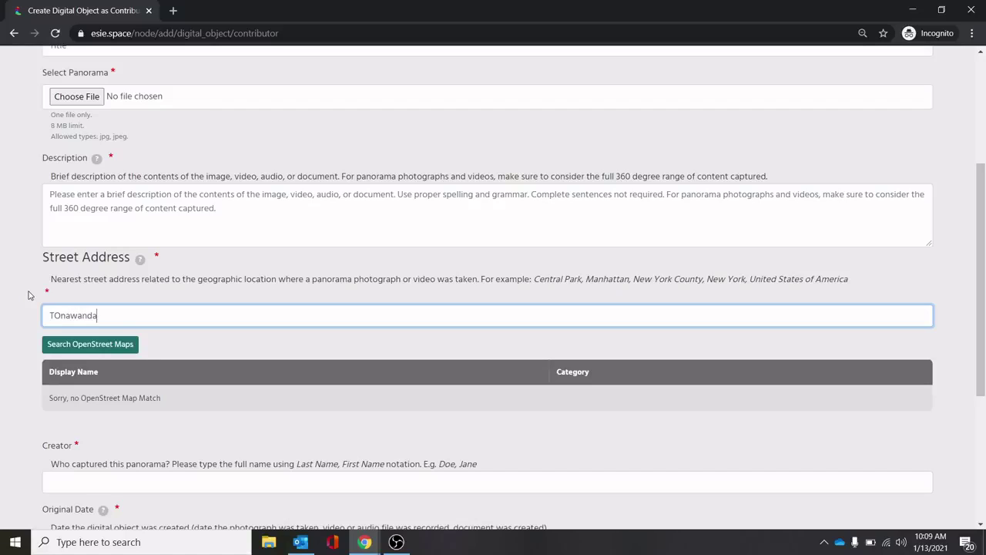
type(" NY")
left_click(100, 351)
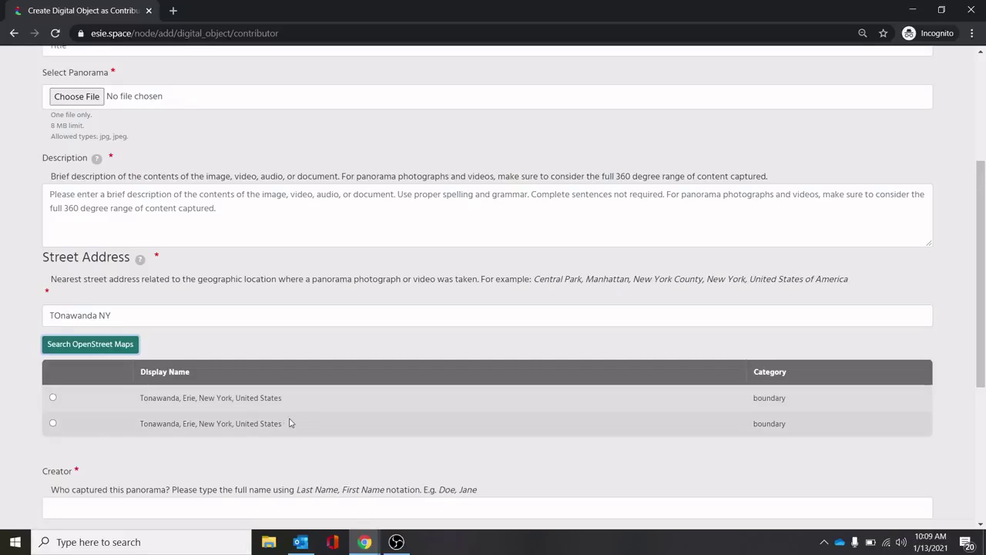
triple_click(137, 317)
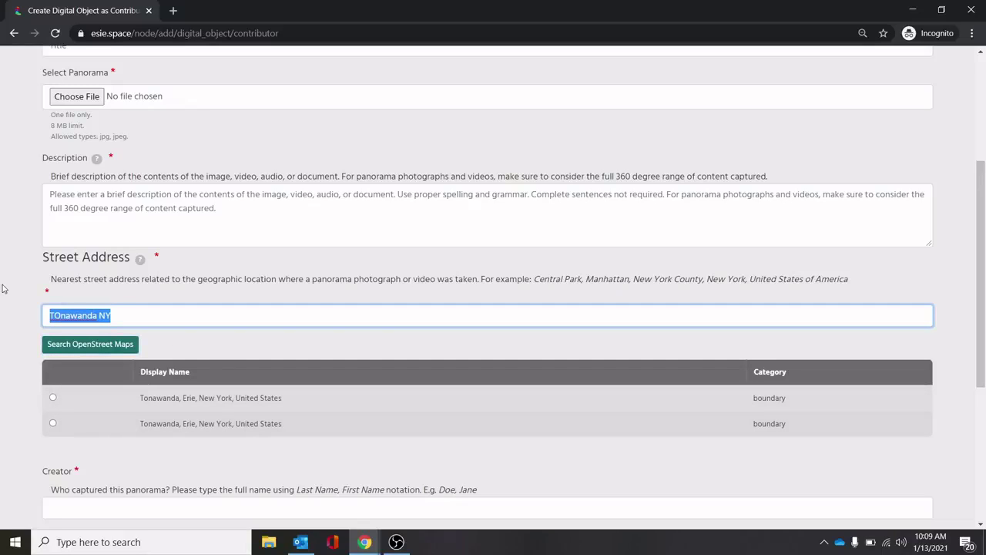
key("BackSpace")
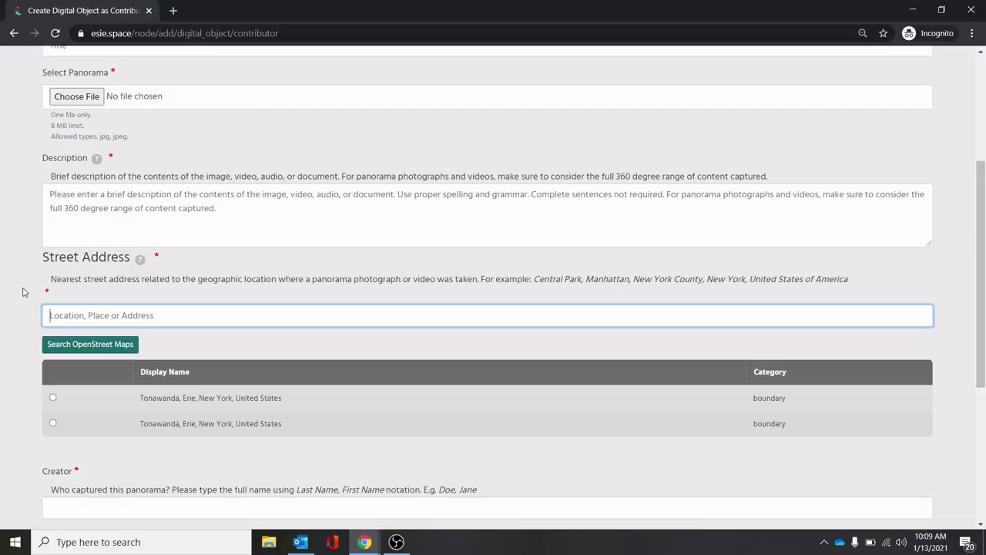
- Check the Creator field and the month and year choices in the Original Date calendar, leaving both fields empty
scroll(24, 291, "down", 2)
left_click(134, 344)
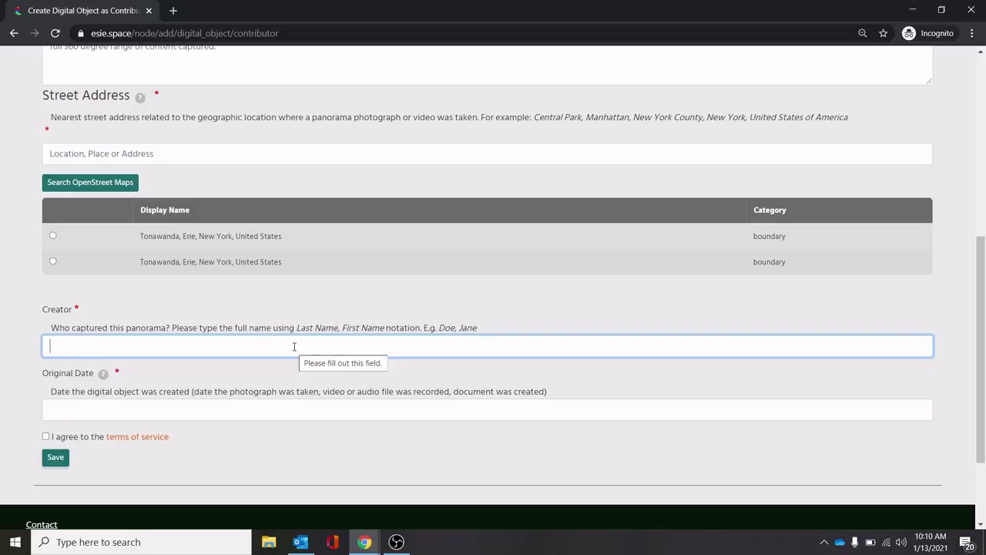
left_click(142, 411)
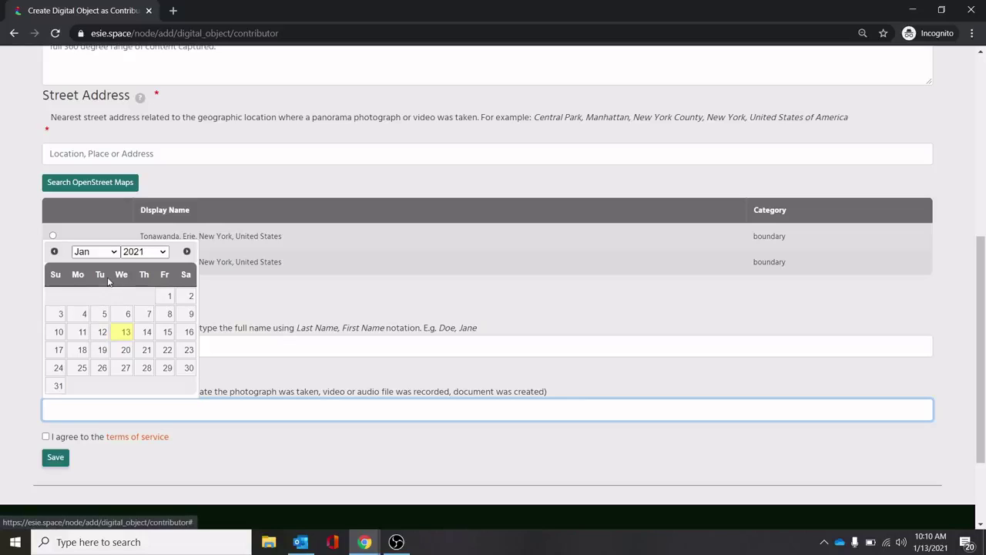
left_click(113, 252)
left_click(158, 252)
left_click(162, 252)
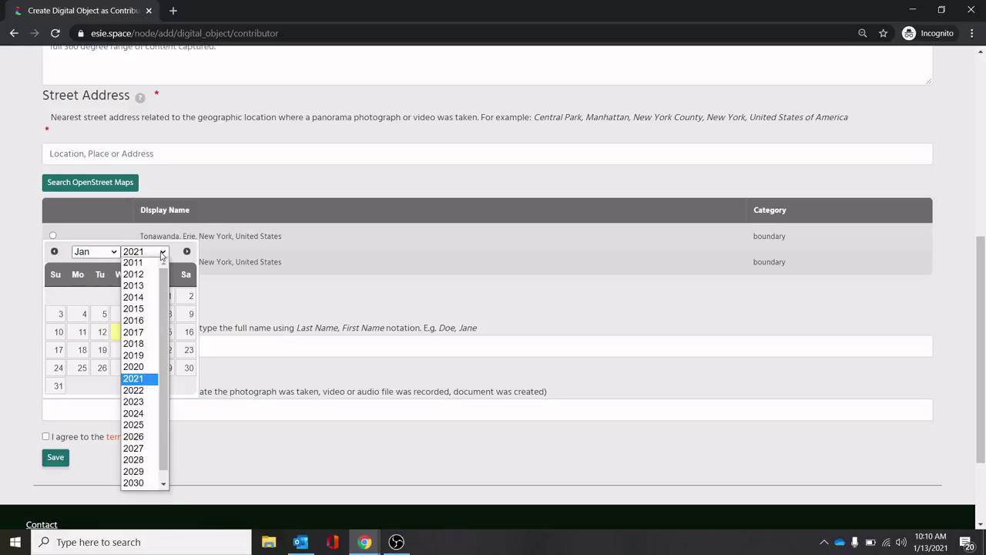
left_click(162, 253)
left_click(324, 281)
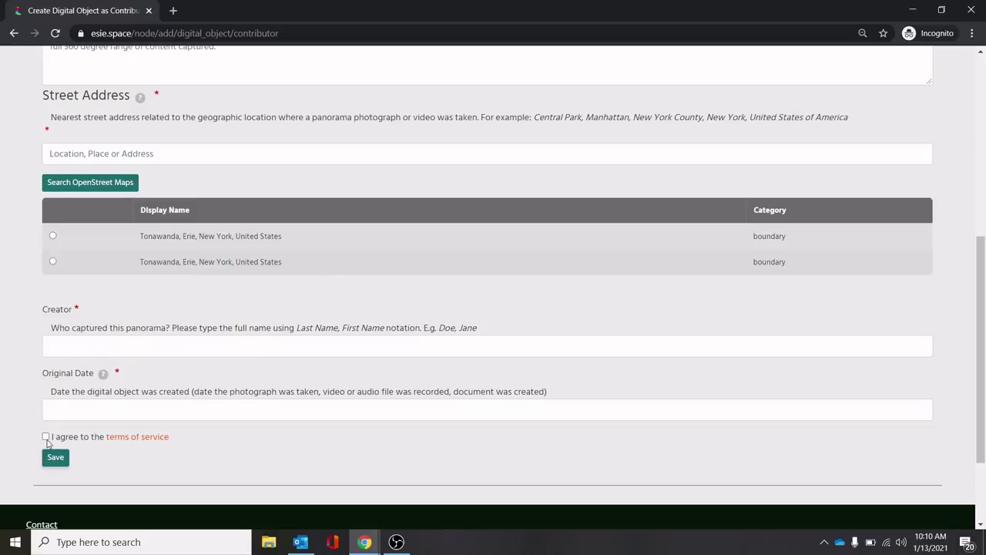
left_click(58, 461)
- Open the form for creating any digital object
scroll(299, 470, "up", 5)
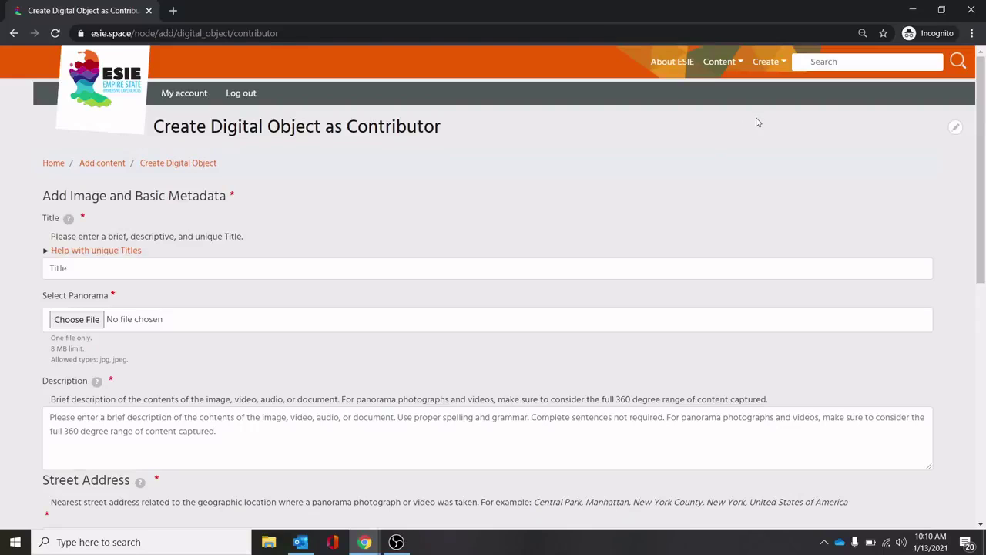
left_click(779, 63)
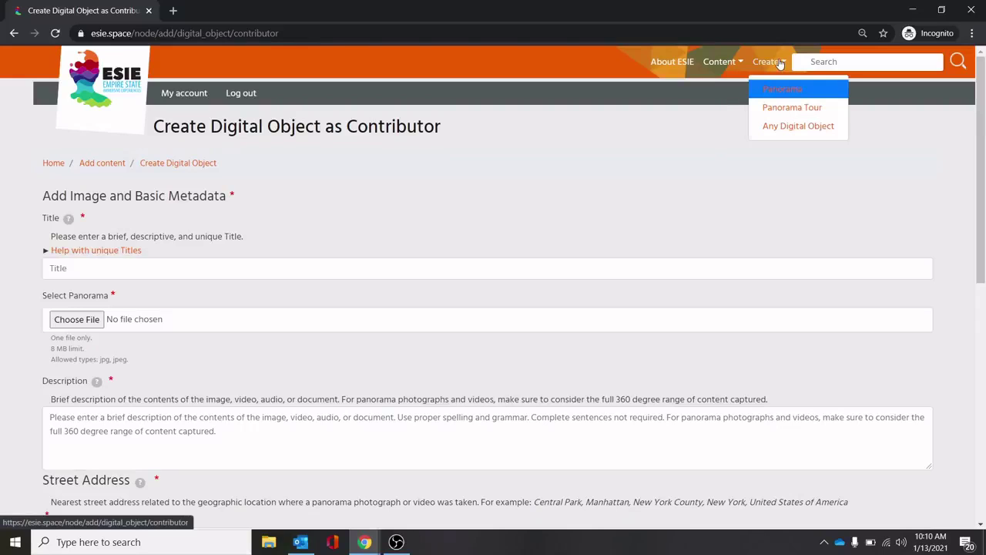
left_click(775, 127)
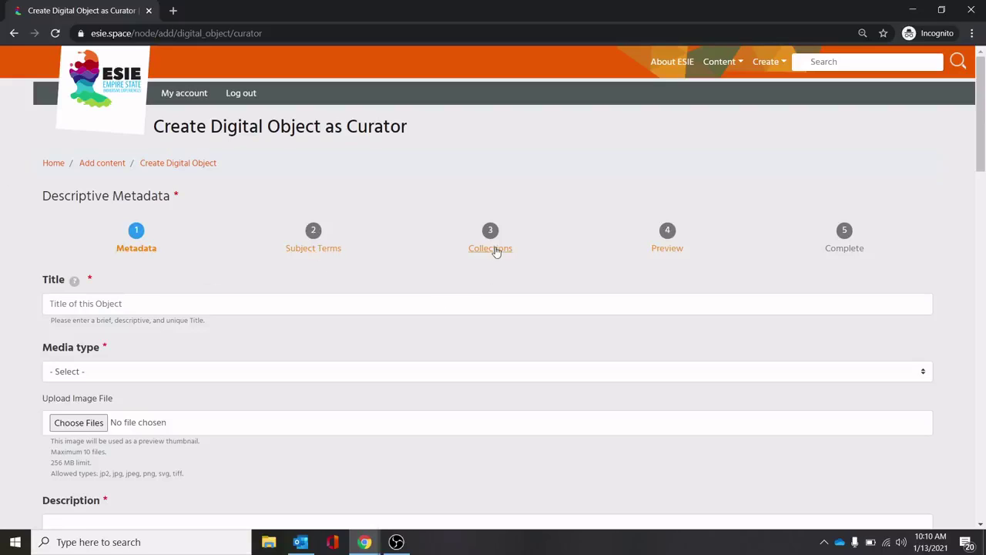
- Examine the curator form's Metadata fields, including the media type choices, address details, creator, institutional owner, original date and terms of service
scroll(539, 202, "down", 2)
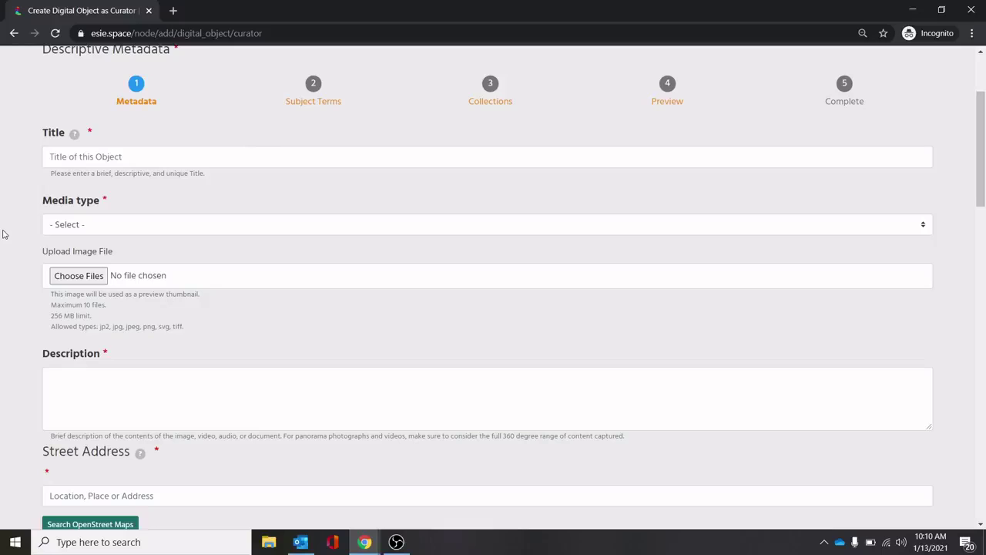
scroll(4, 221, "down", 2)
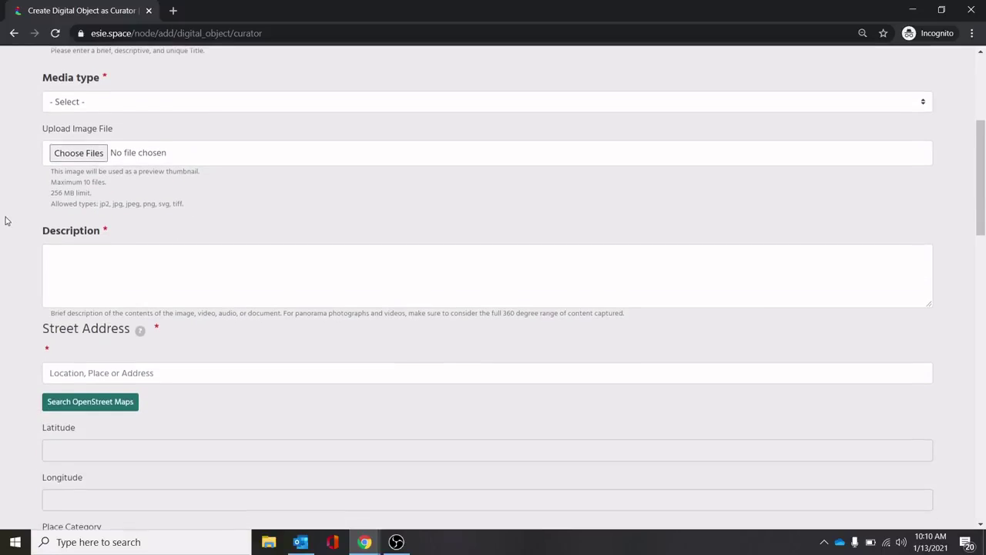
left_click(126, 107)
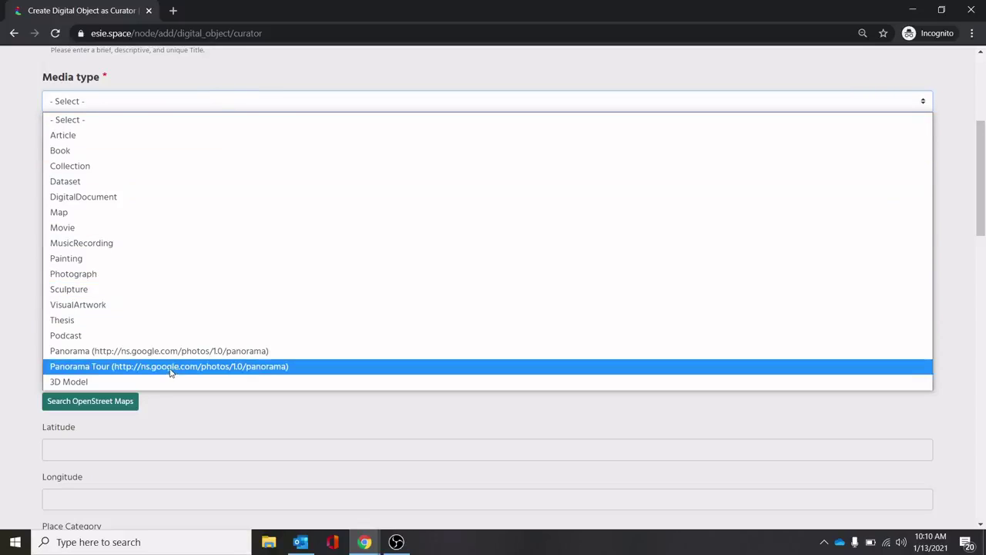
left_click(7, 275)
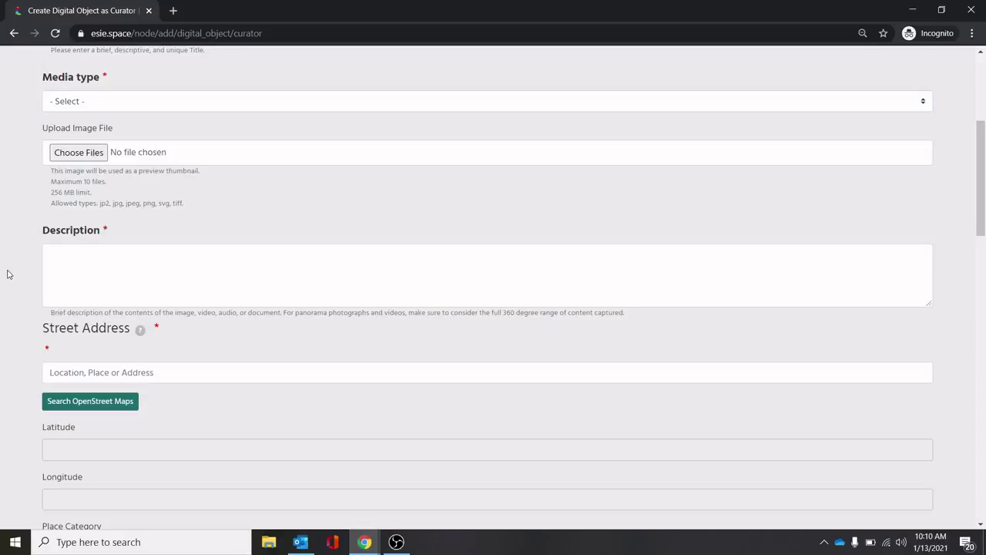
scroll(7, 275, "down", 3)
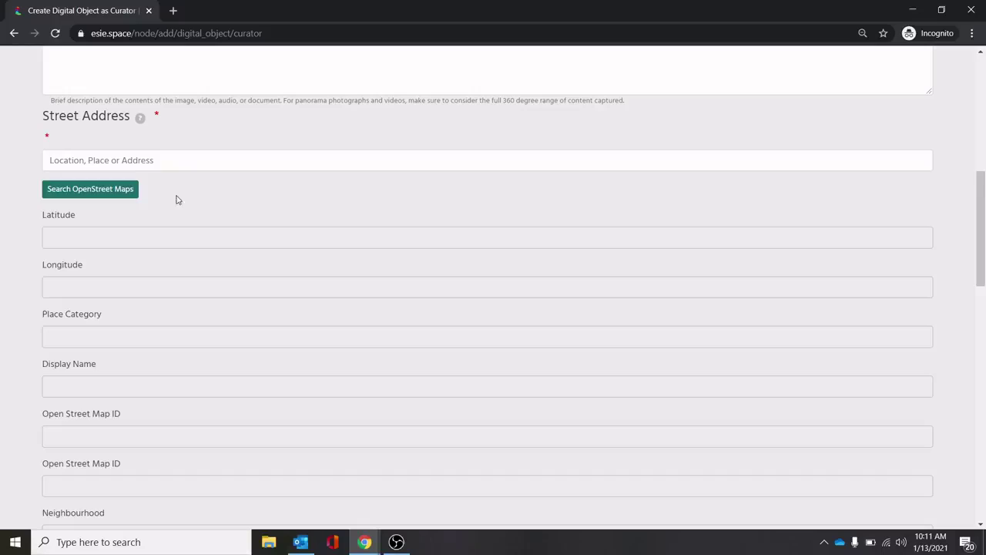
scroll(176, 200, "down", 1)
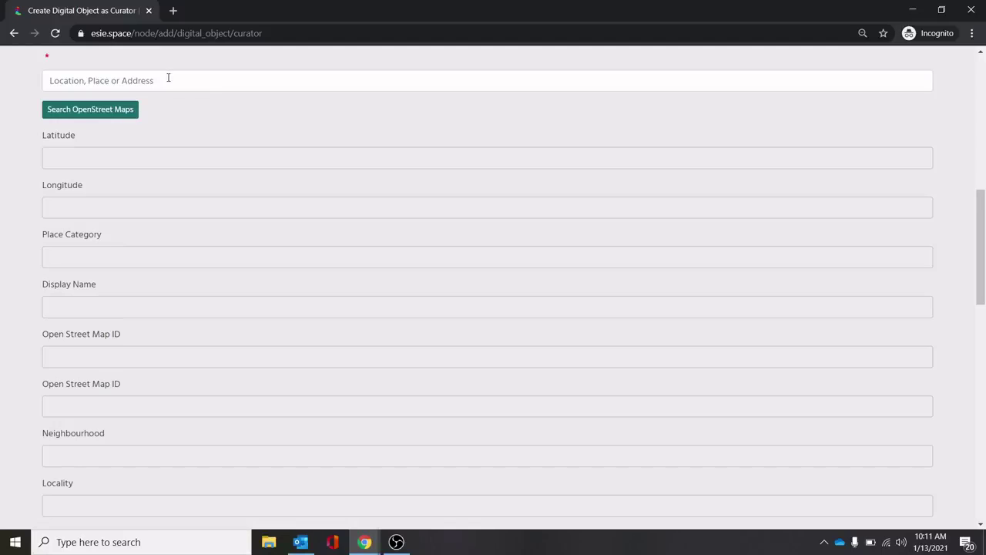
scroll(184, 82, "down", 9)
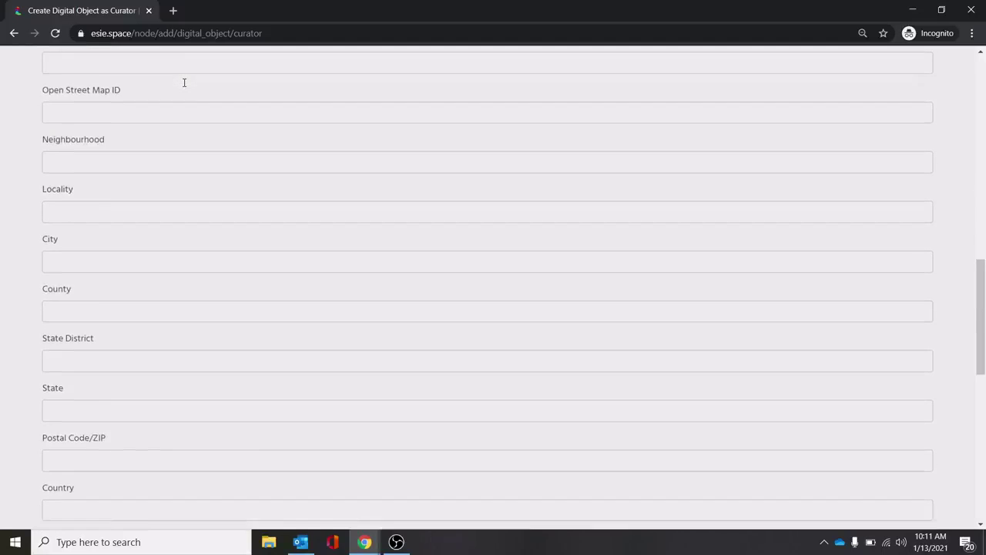
scroll(185, 81, "down", 2)
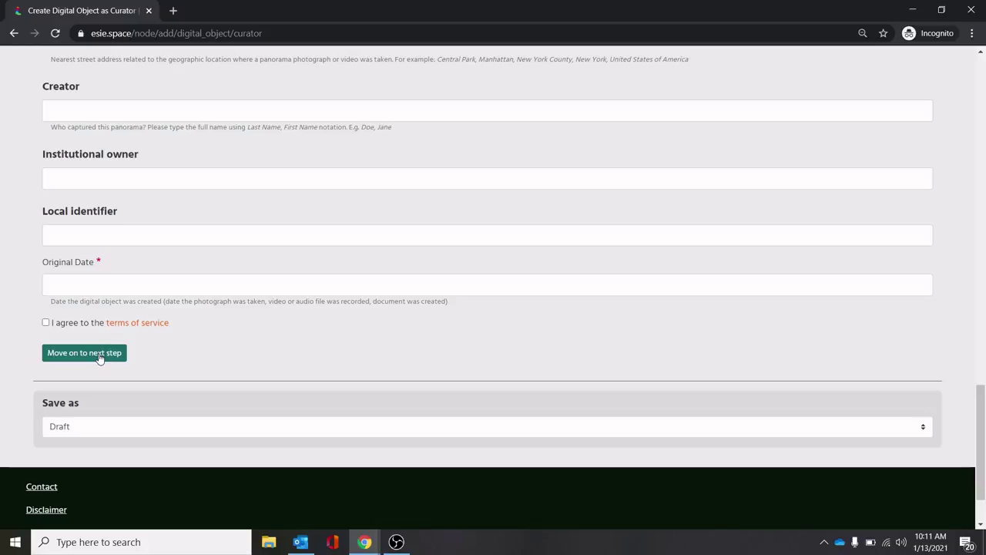
scroll(378, 227, "up", 15)
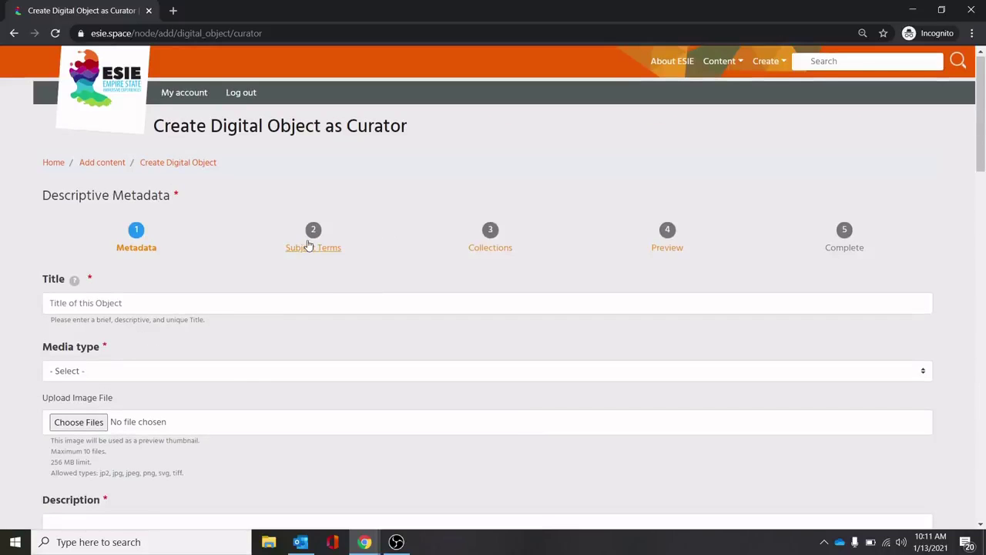
- Go to the Subject Terms stage and look over its Wikidata, Getty vocabulary, and Agents and Roles fields
left_click(310, 247)
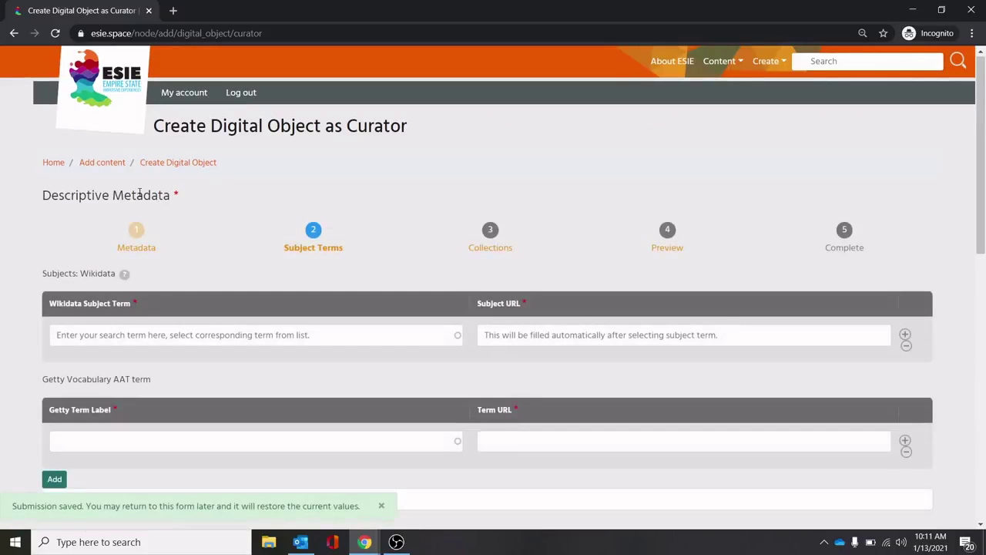
scroll(0, 182, "down", 1)
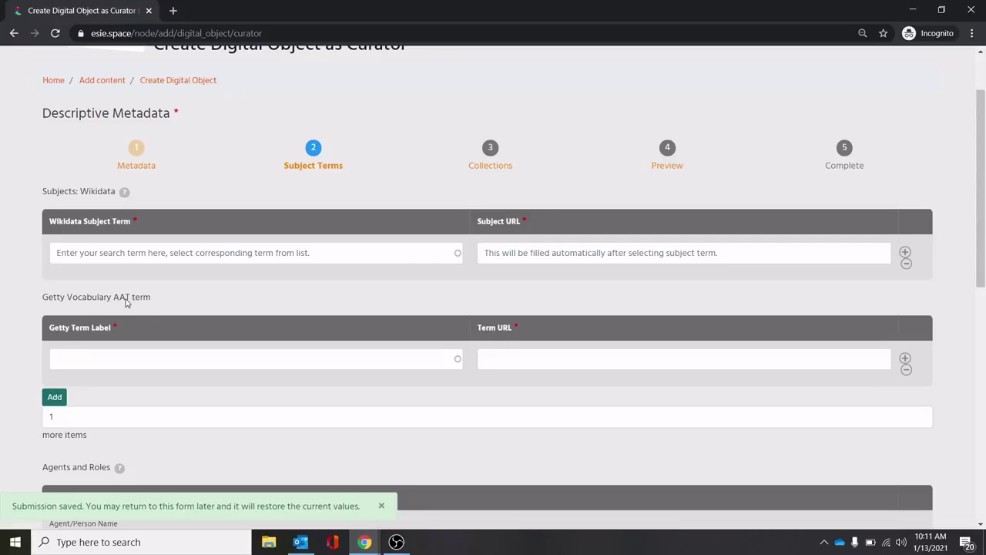
scroll(126, 303, "down", 1)
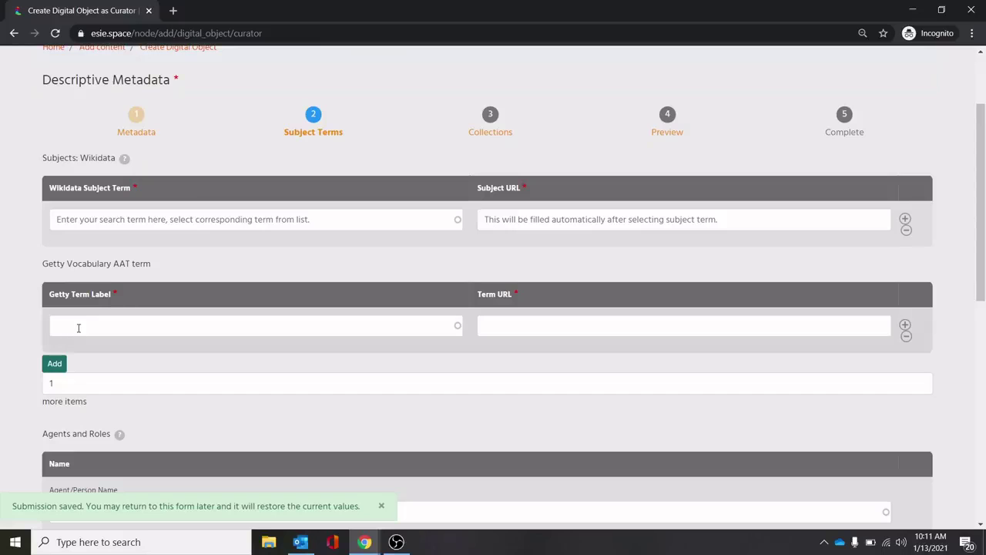
scroll(24, 309, "down", 3)
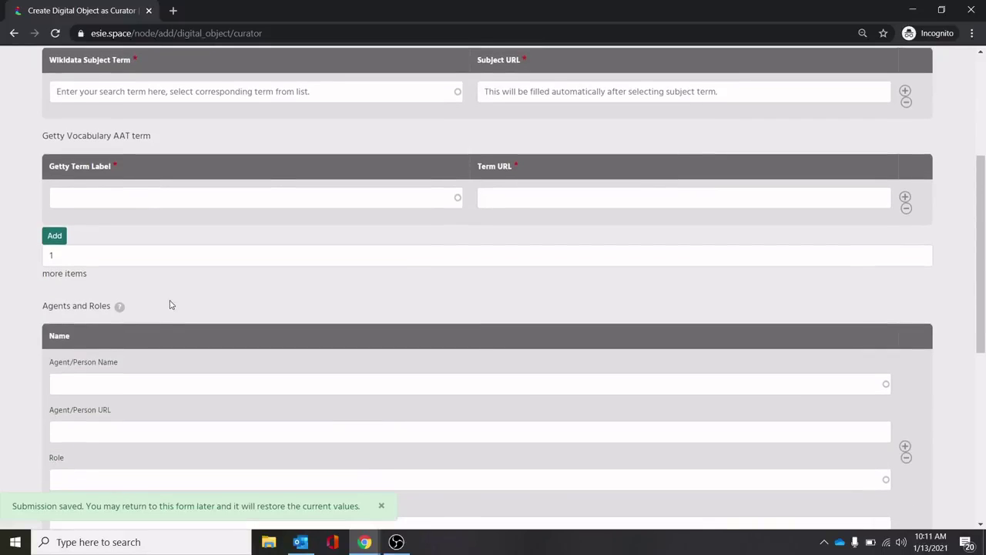
scroll(171, 306, "up", 2)
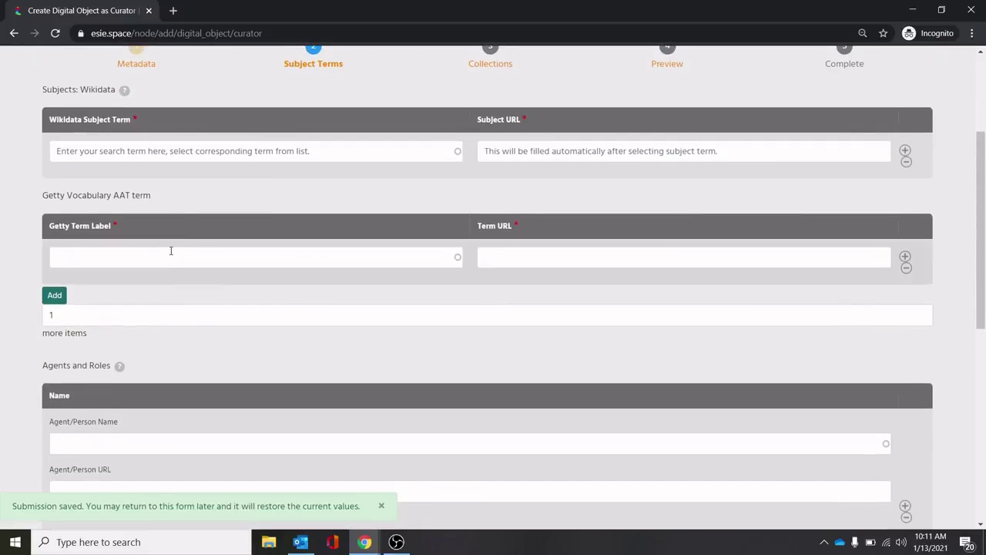
- Search the Wikidata subject terms for "delaware park" and choose the park in Erie County, New York
left_click(295, 150)
type("delaware")
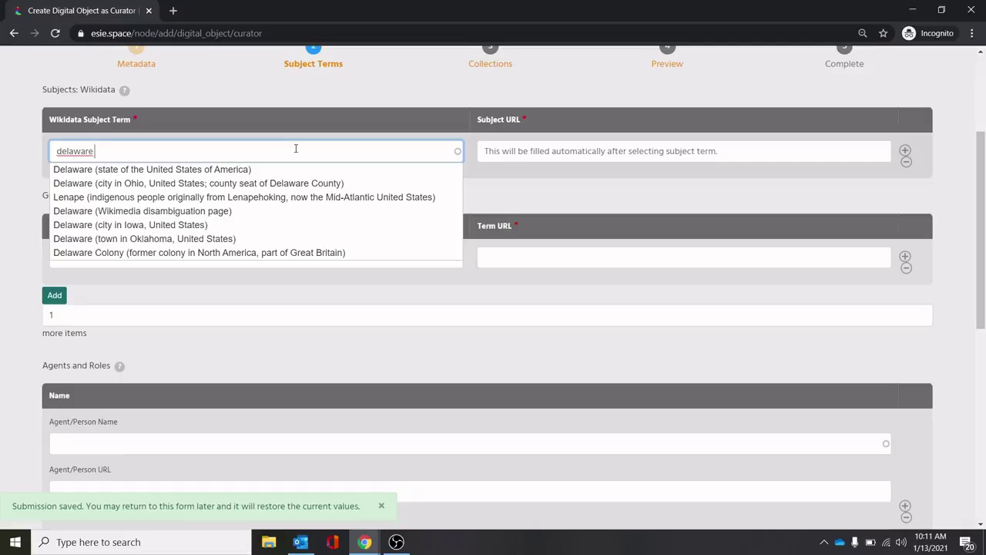
type(" park")
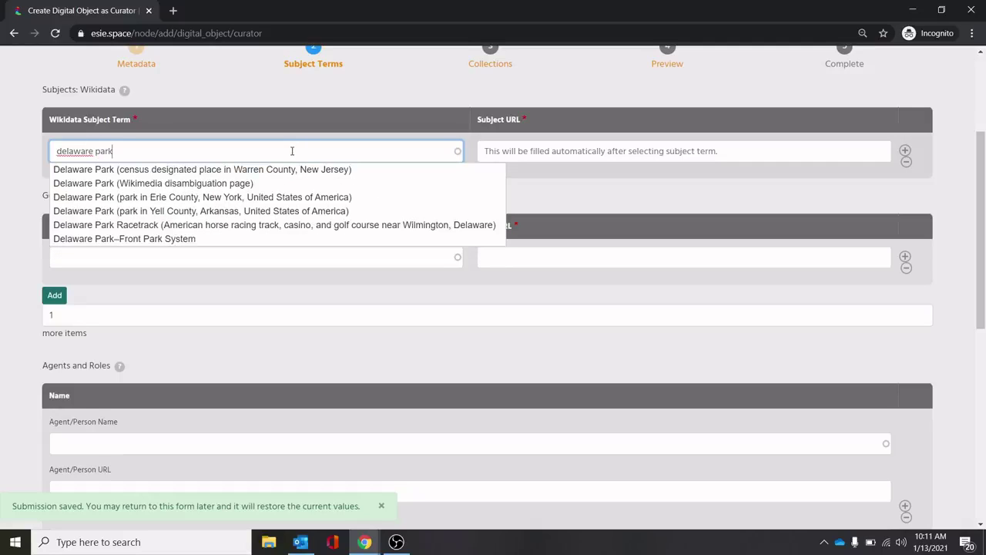
left_click(292, 200)
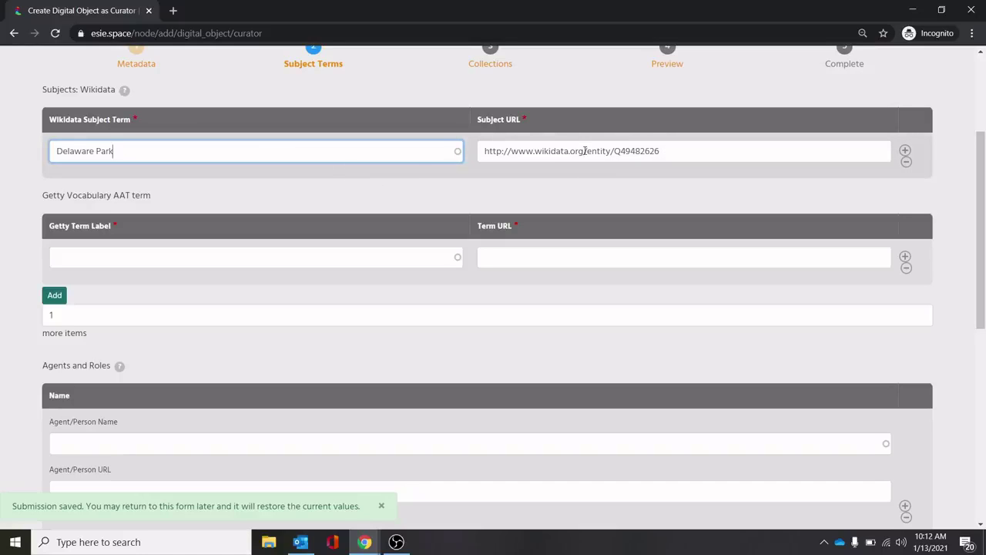
- Search the Getty vocabulary for "parks" and choose "community parks" as the term label
left_click(313, 255)
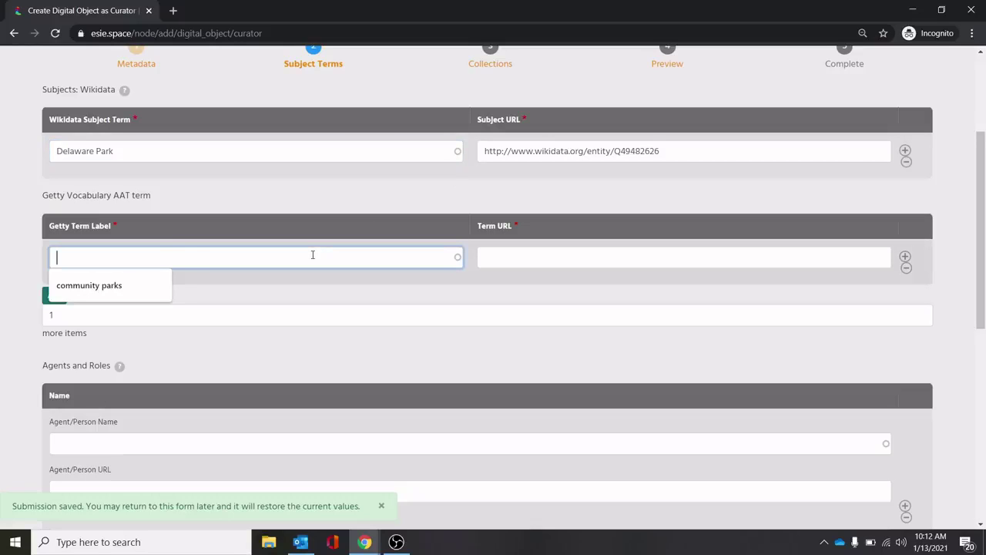
type("parks")
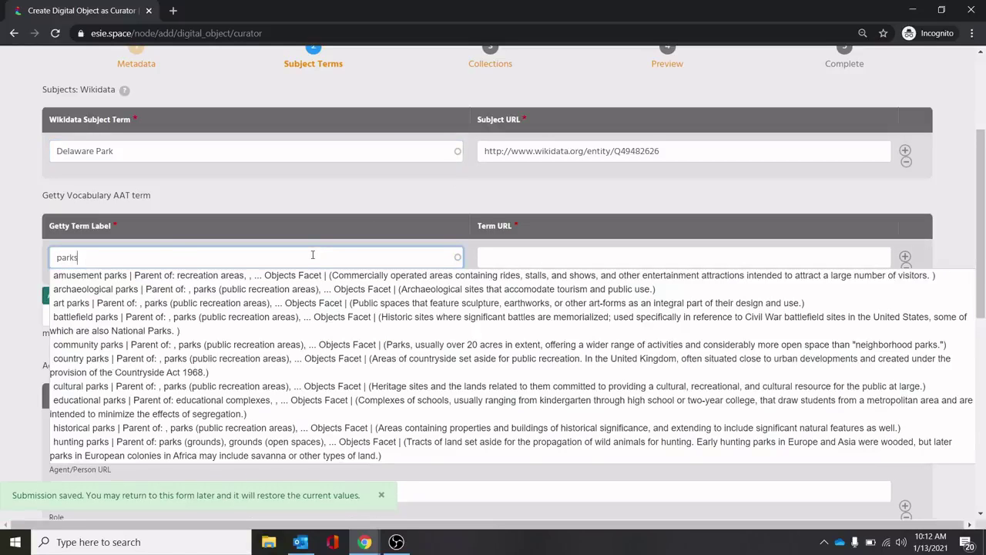
left_click(196, 346)
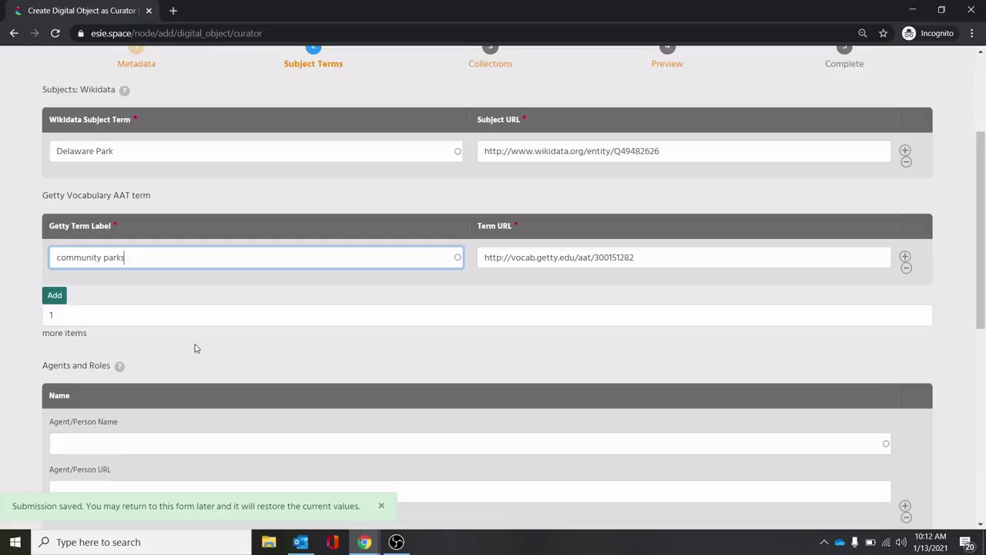
- Review the Agents and Roles and Library of Congress subject fields, and go to the Collections stage
scroll(160, 268, "down", 1)
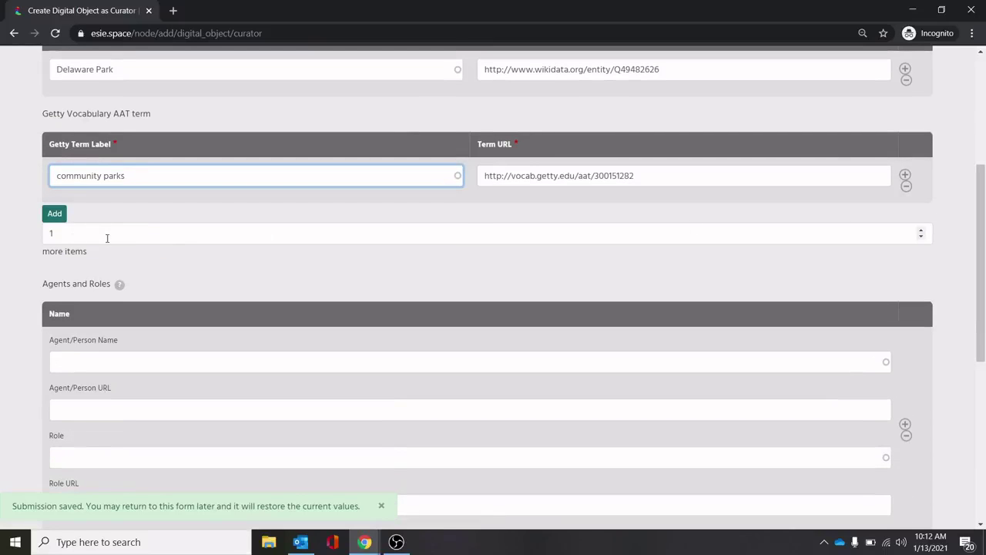
scroll(138, 234, "down", 2)
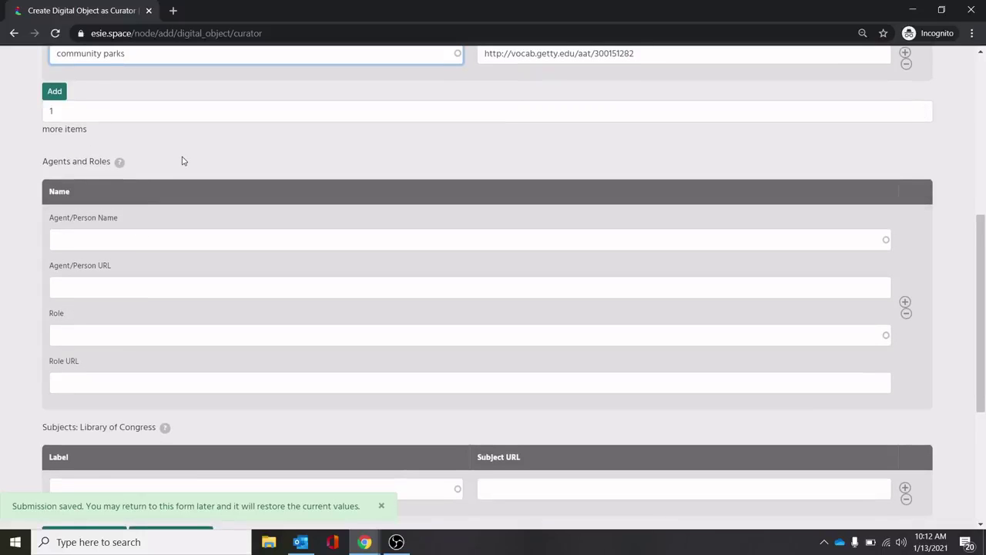
scroll(183, 161, "down", 1)
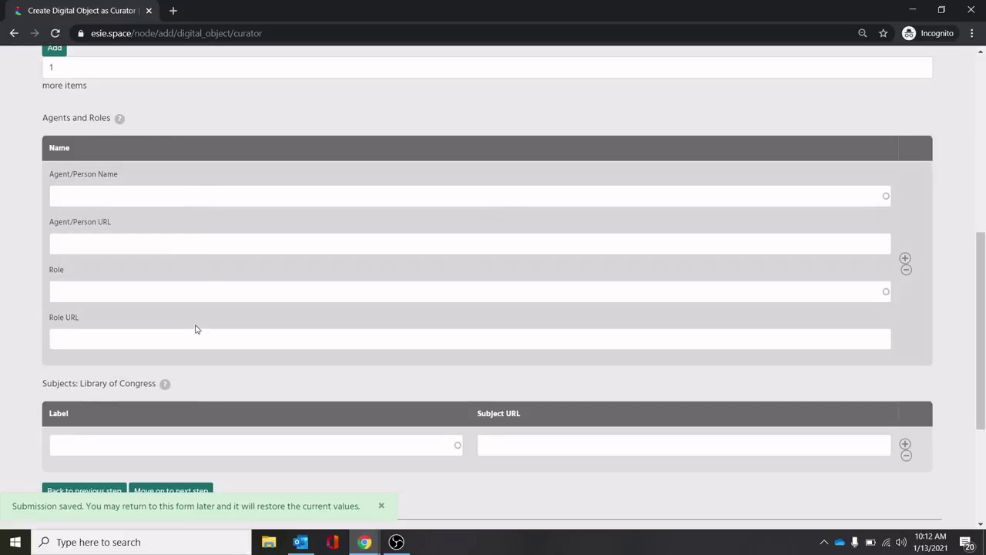
scroll(236, 334, "down", 3)
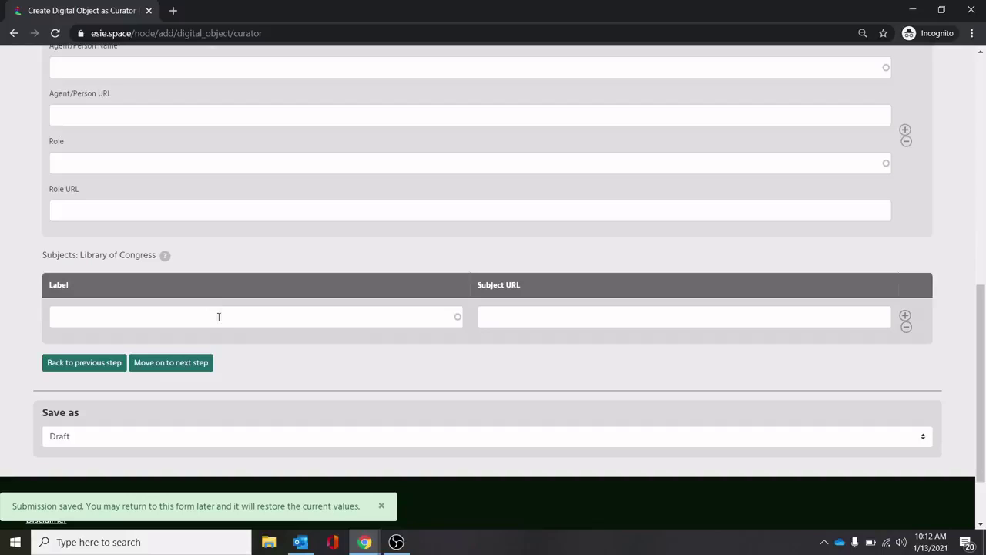
scroll(311, 317, "up", 10)
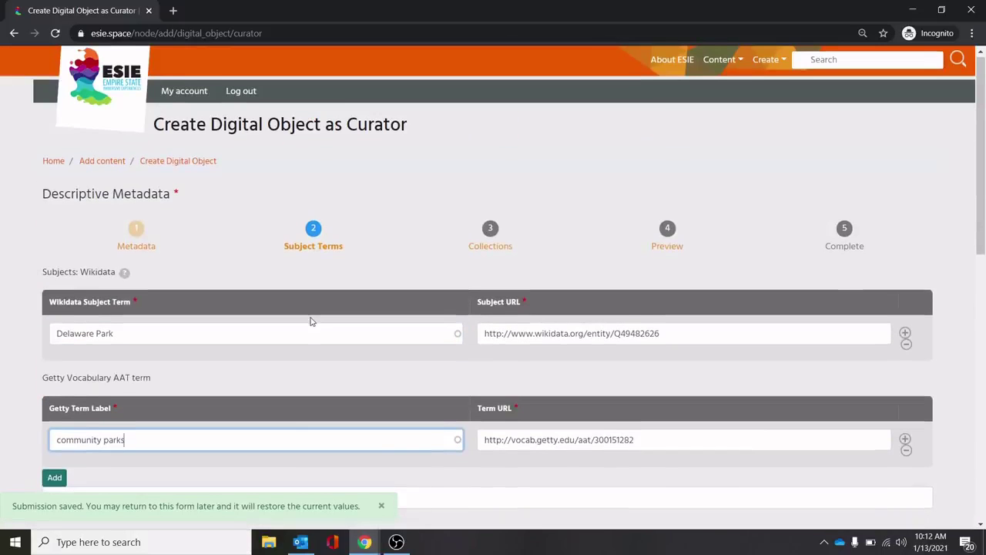
left_click(490, 248)
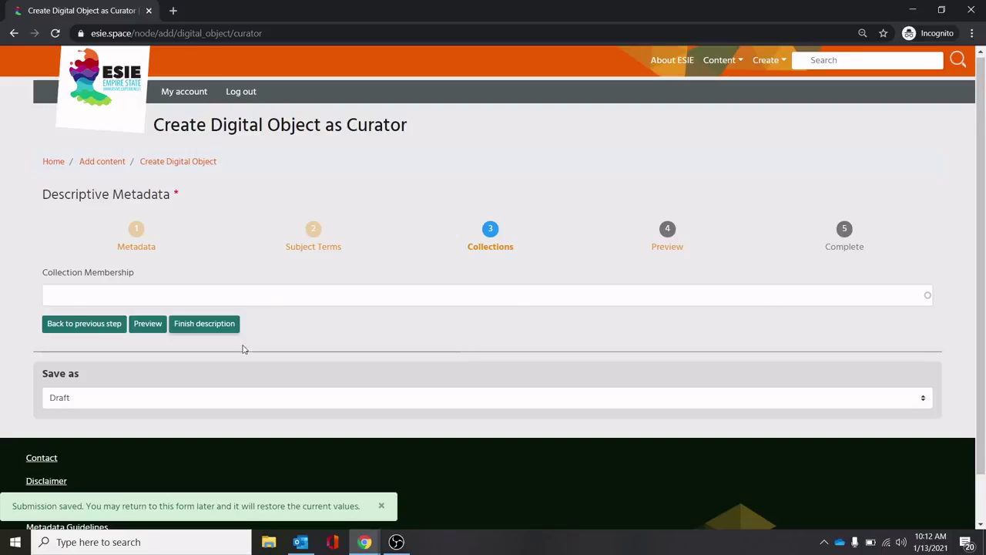
- Leave the unfinished curator form, discarding unsaved changes, and go to the listing of all content
left_click(724, 60)
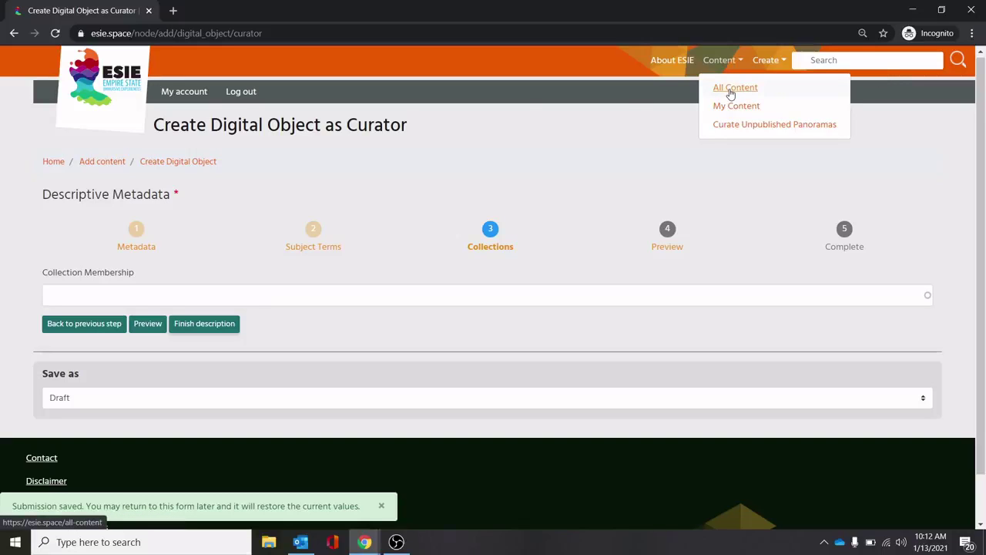
left_click(732, 89)
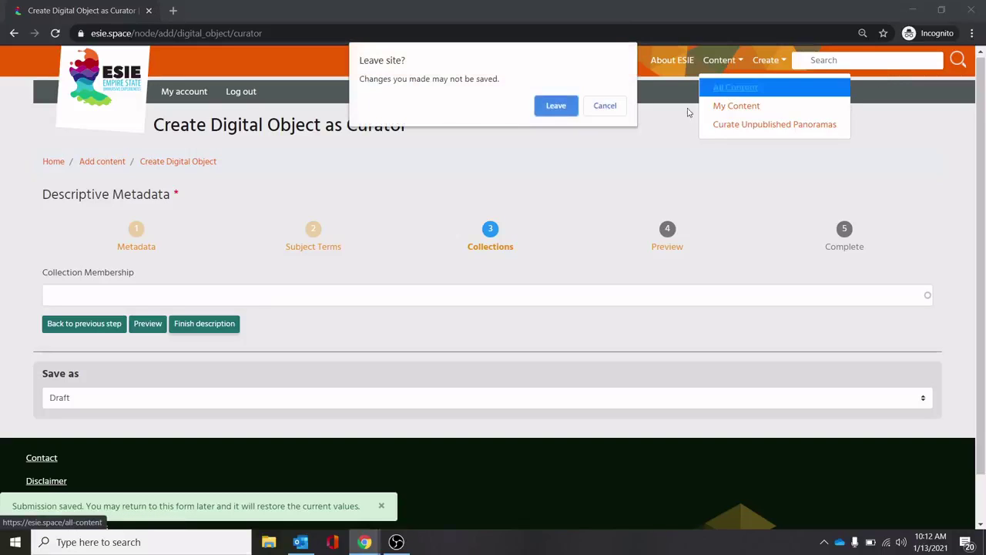
left_click(561, 107)
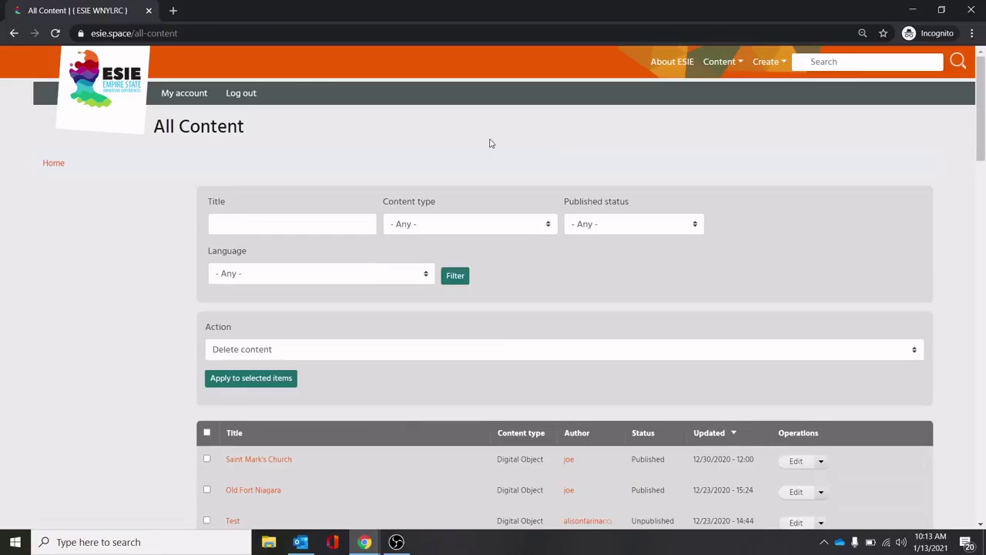
- Find the "Delaware Park, Buffalo NY : Terrace and Casino" digital object in the content listing and open it
scroll(489, 143, "down", 3)
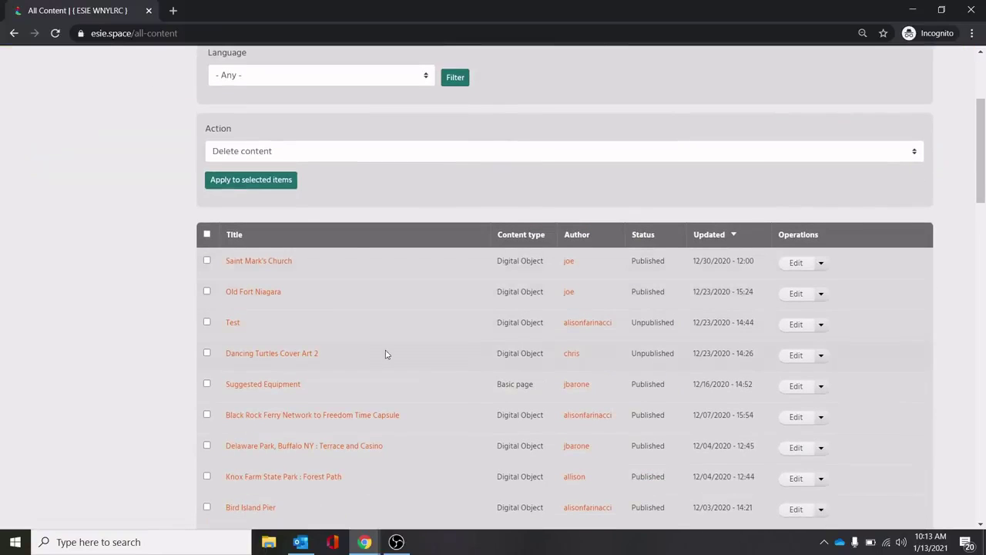
scroll(483, 359, "down", 1)
scroll(483, 358, "down", 2)
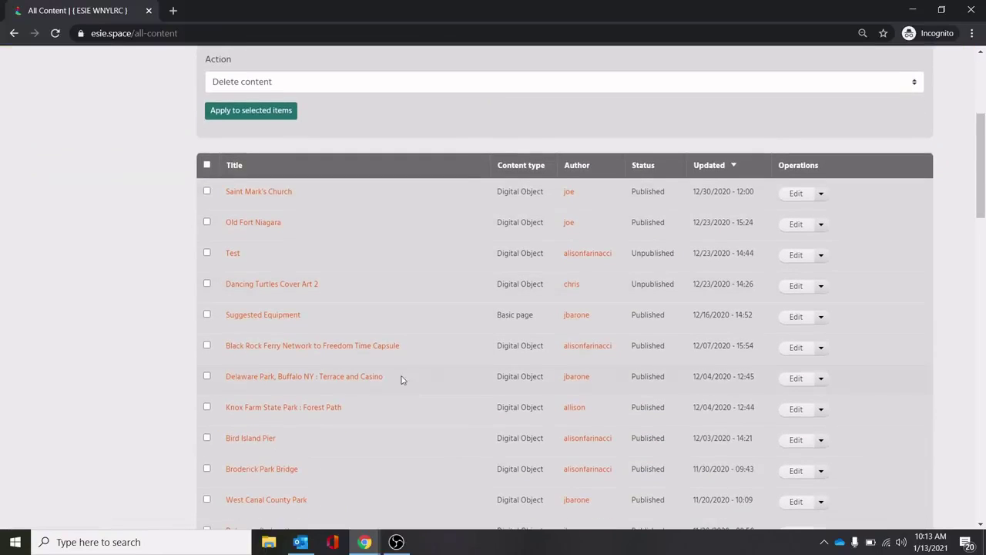
left_click(369, 376)
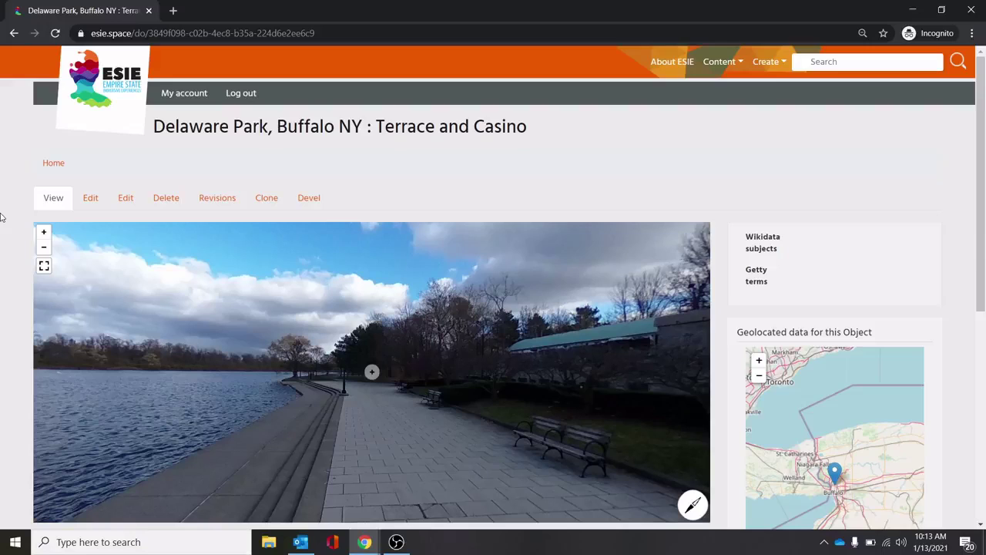
- Look over the Delaware Park object's page and rotate its panorama from the terrace to face across the lake
scroll(2, 217, "down", 3)
scroll(1, 217, "down", 3)
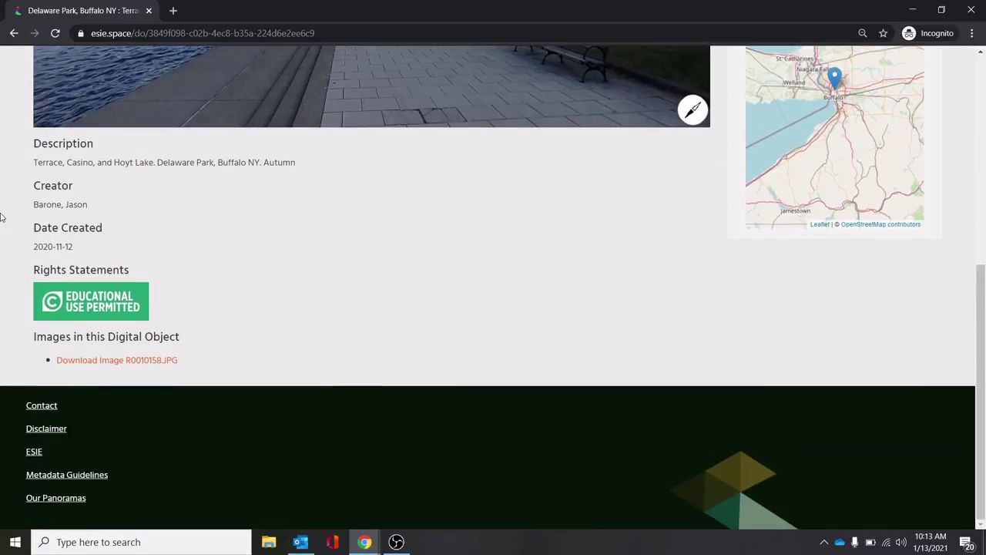
scroll(1, 217, "up", 4)
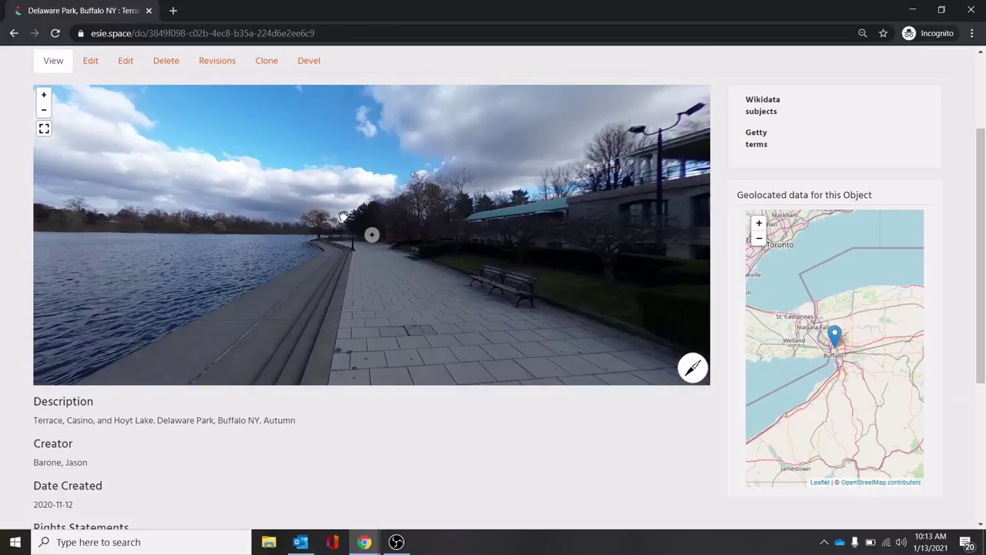
left_click_drag(251, 225, 471, 258)
left_click_drag(243, 224, 380, 77)
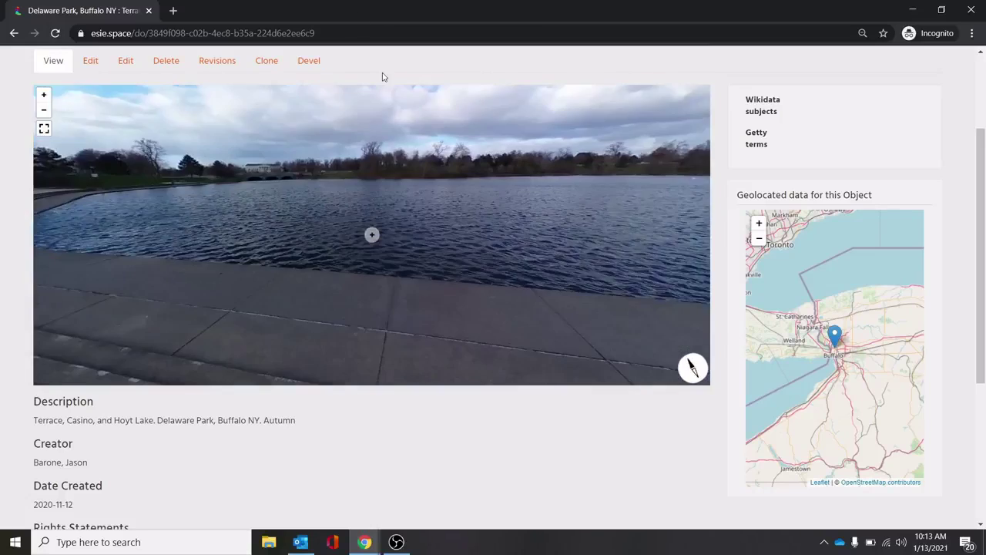
left_click_drag(403, 245, 411, 381)
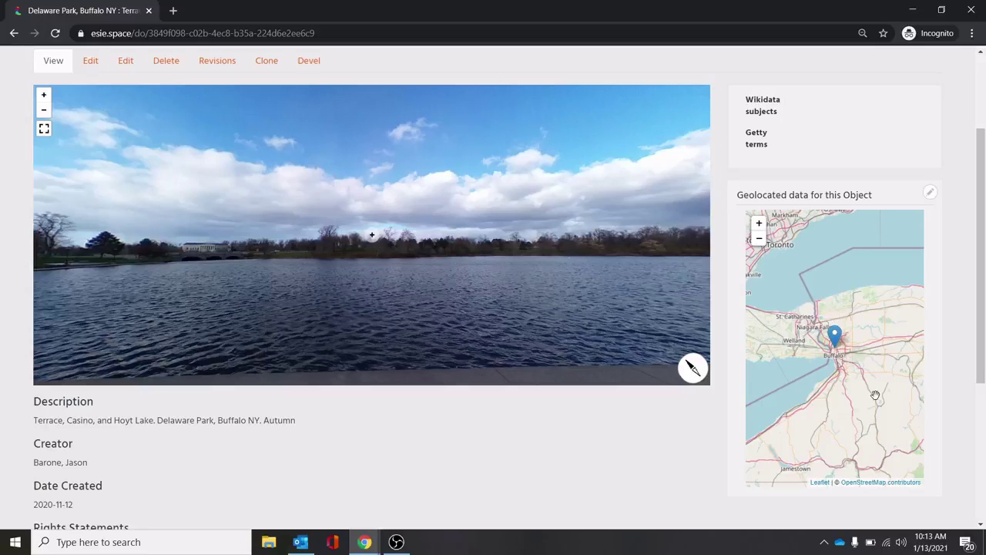
- Review the object's description, creator, creation date, rights statement and image download, and return to the panorama
scroll(606, 431, "down", 3)
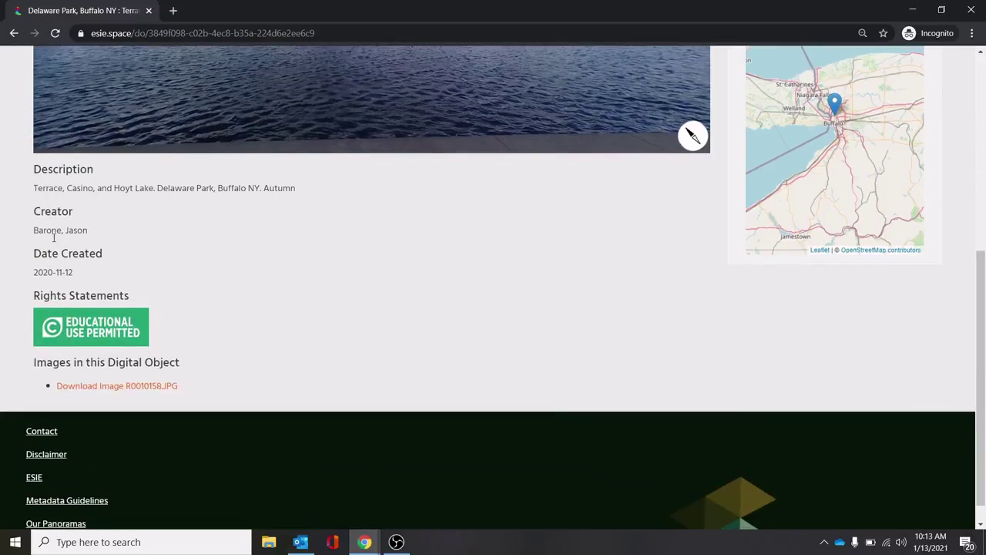
scroll(296, 226, "up", 1)
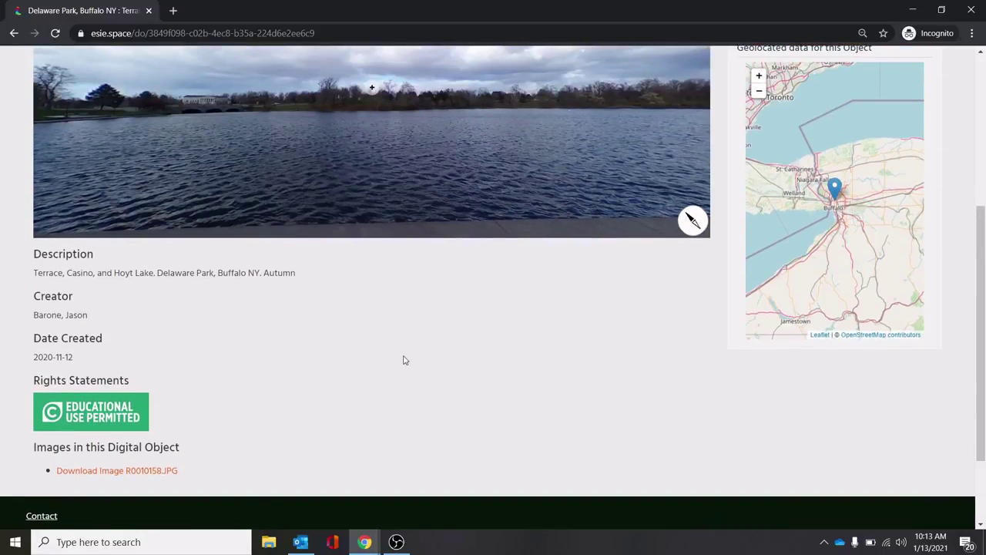
scroll(392, 362, "up", 4)
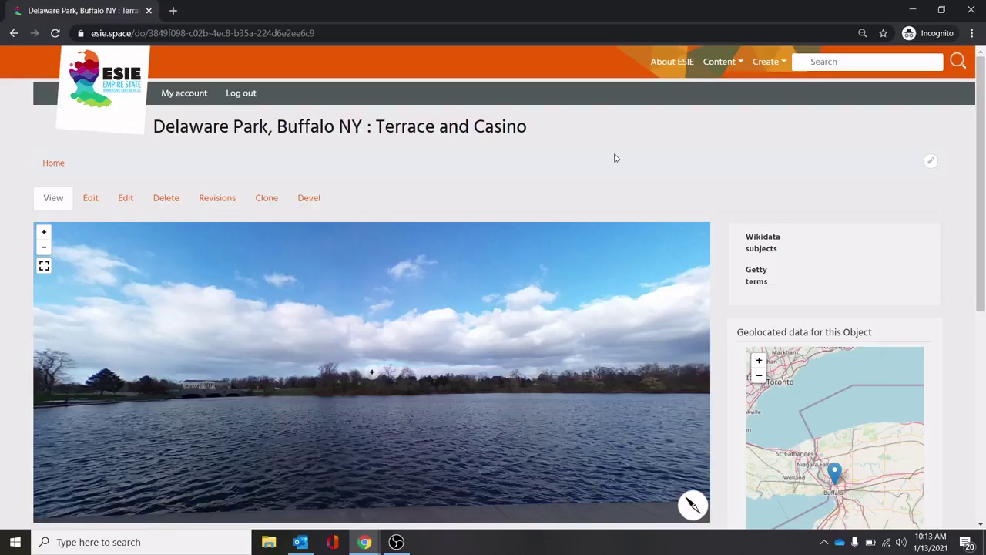
scroll(615, 158, "down", 1)
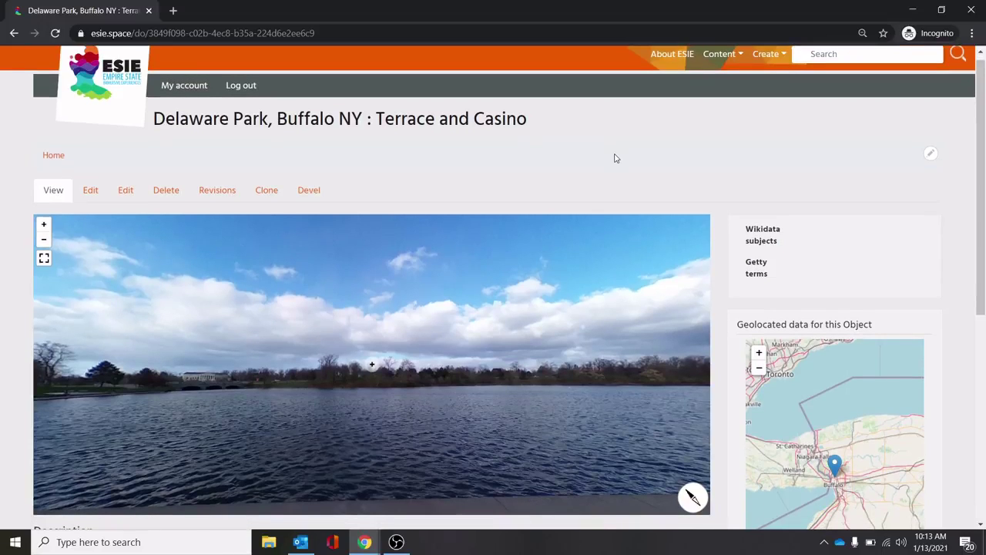